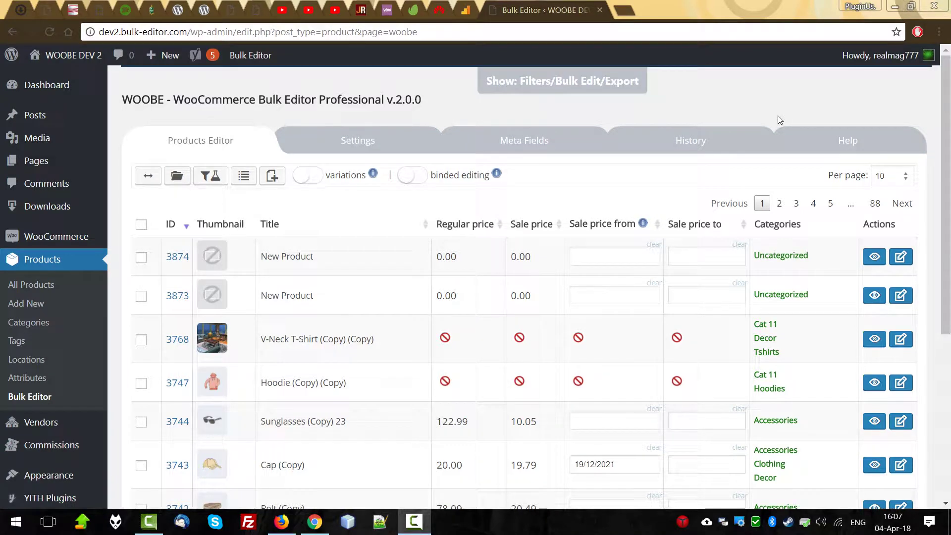
- In the settings, point out the column count and Total settings heading, then return to the product table
click(370, 145)
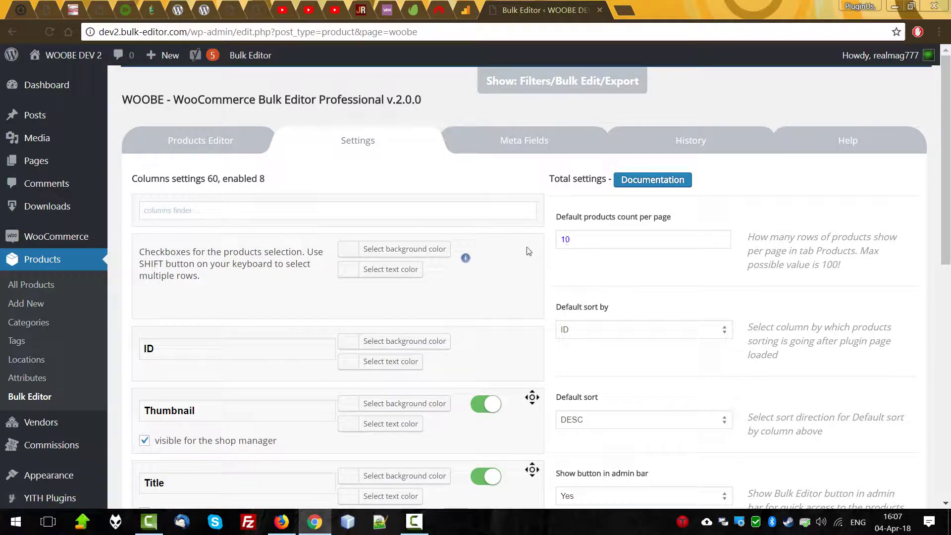
drag(185, 179, 286, 177)
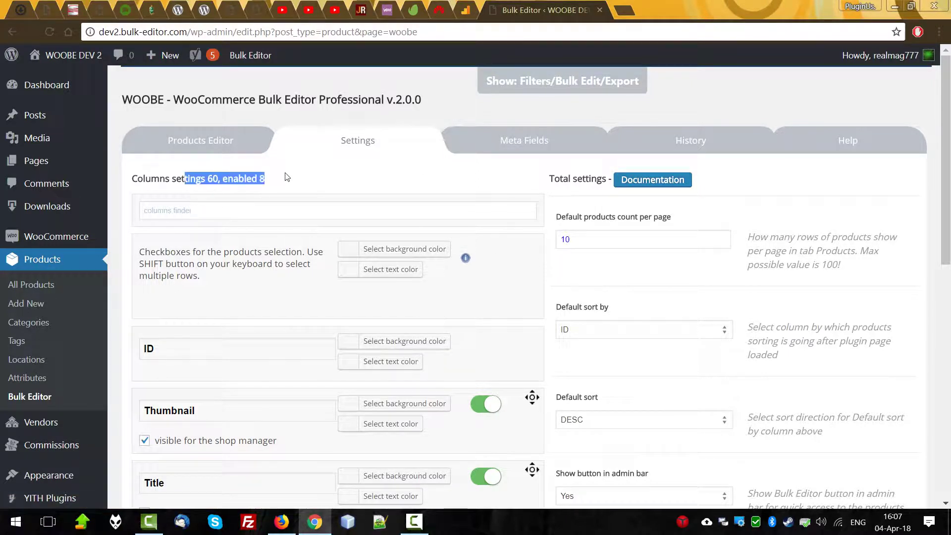
drag(561, 179, 588, 183)
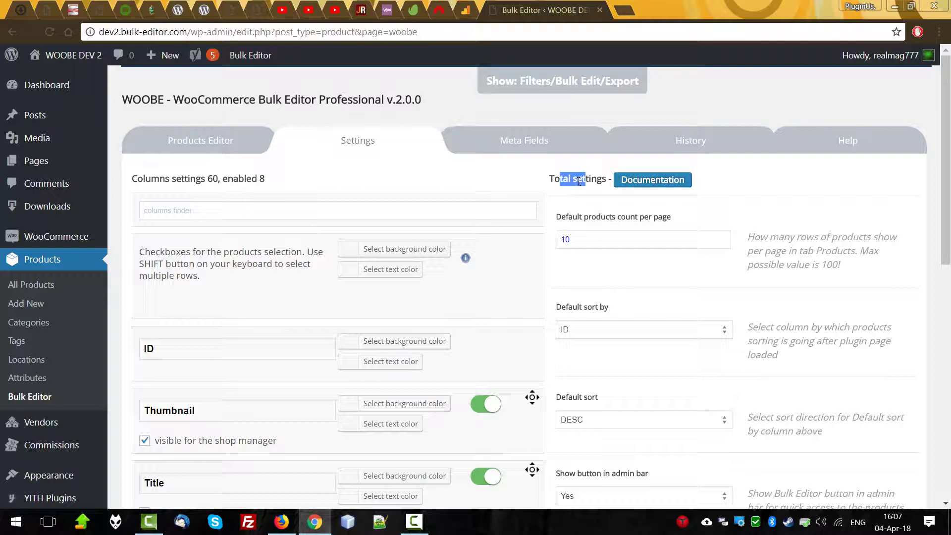
click(210, 144)
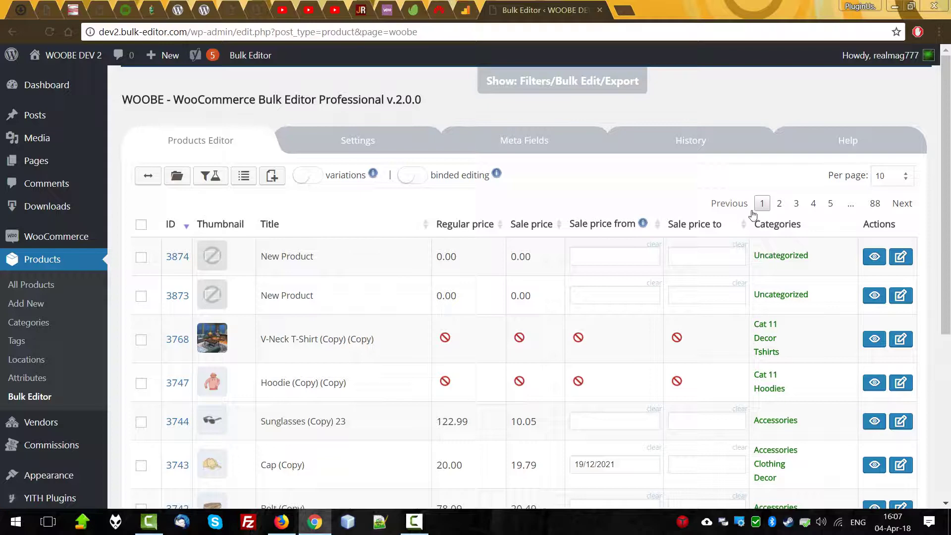
- Dismiss the column profiles window, save all settings in the shop manager's browser, then return to the admin's
click(179, 179)
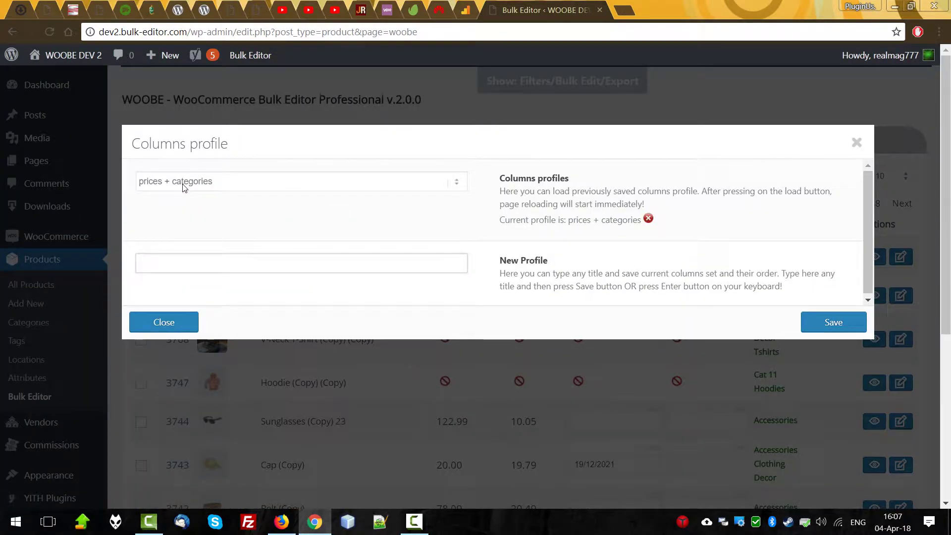
key(Escape)
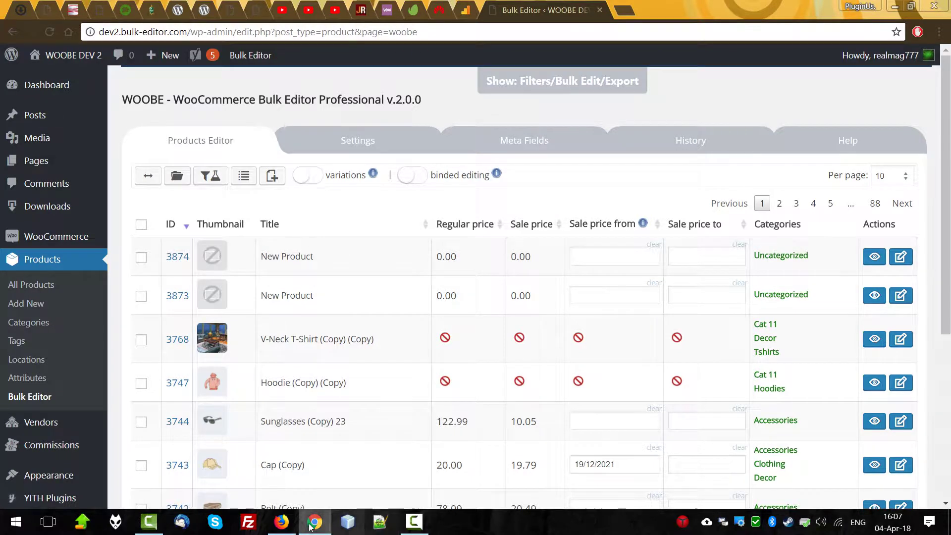
click(292, 527)
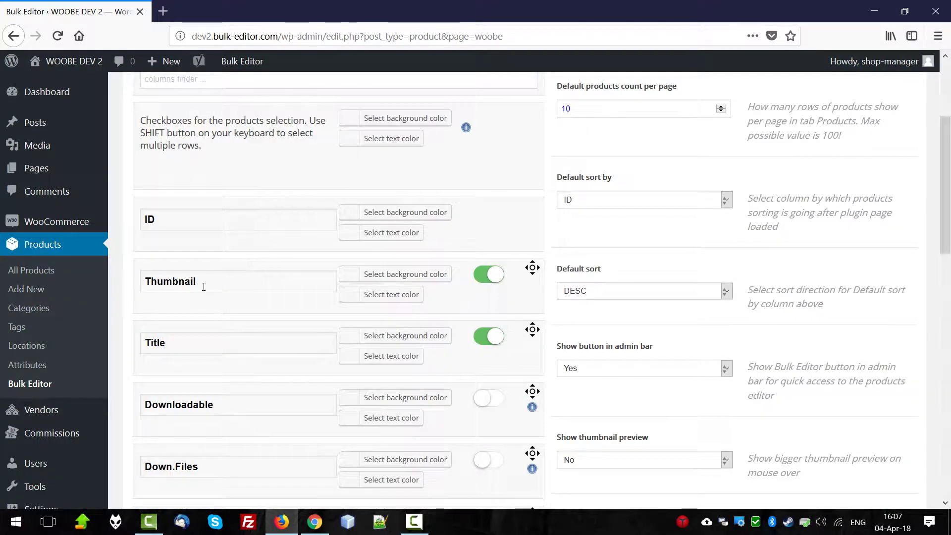
scroll(559, 345, down, 5)
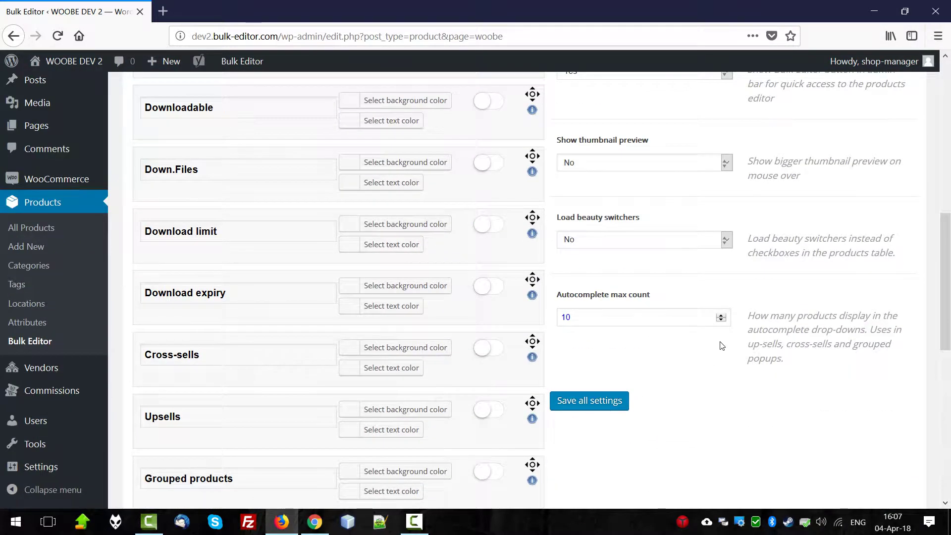
mouse_move(892, 69)
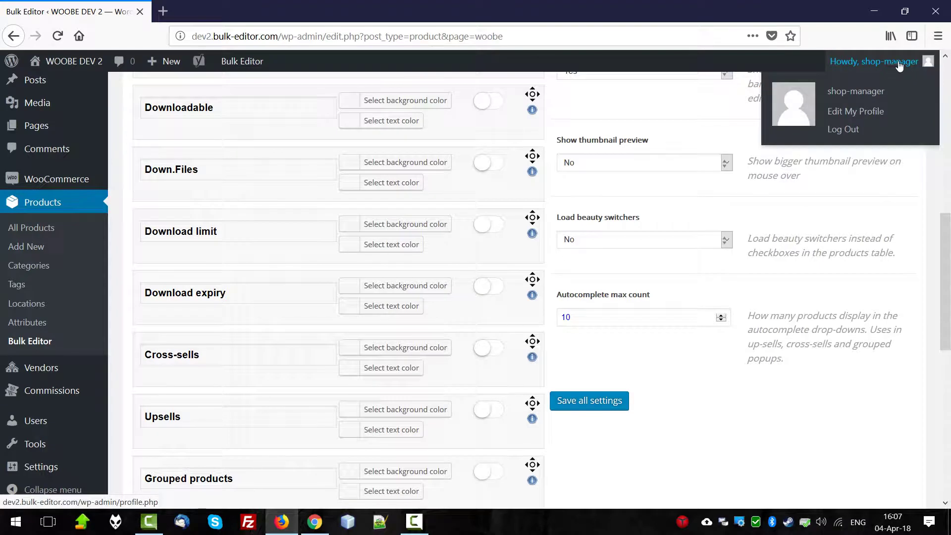
click(608, 402)
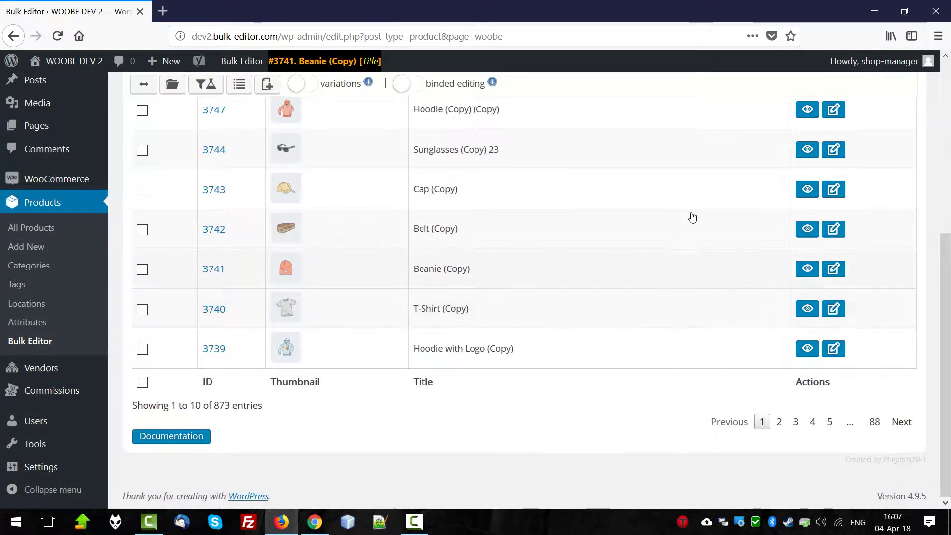
scroll(948, 310, up, 4)
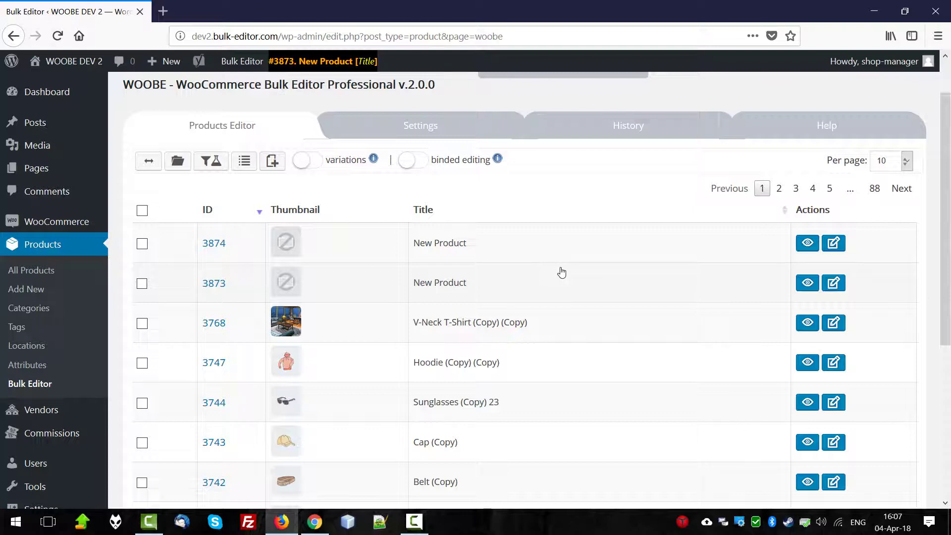
key(alt+Tab)
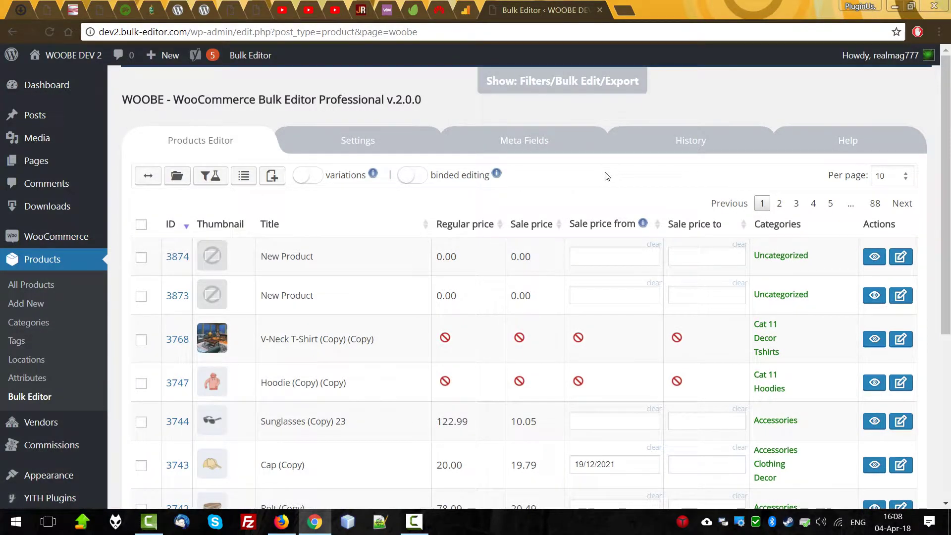
- In the admin's settings, leave the default sort column as ID
click(381, 142)
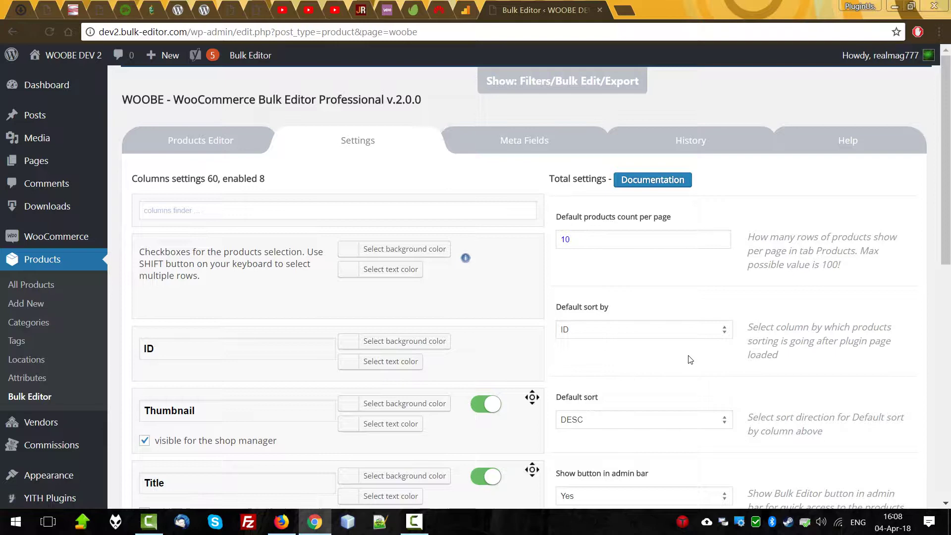
scroll(691, 359, down, 1)
scroll(774, 346, down, 1)
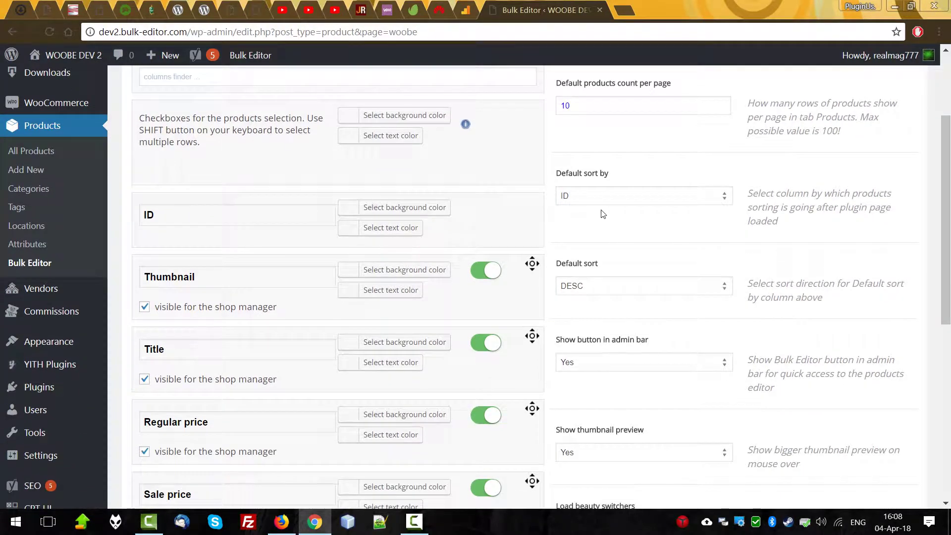
click(583, 198)
click(659, 162)
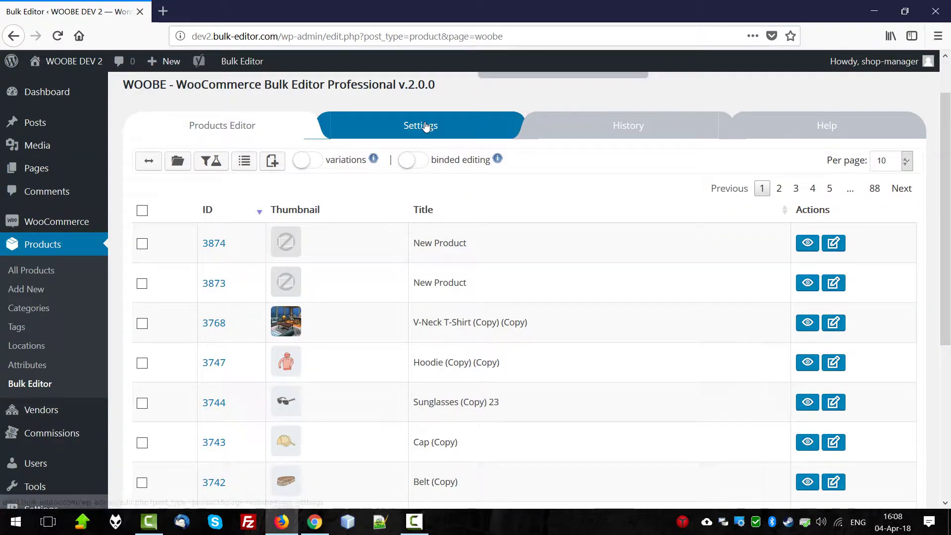
- As shop manager, set default sort by Title, ascending, and save all settings
click(425, 127)
click(639, 316)
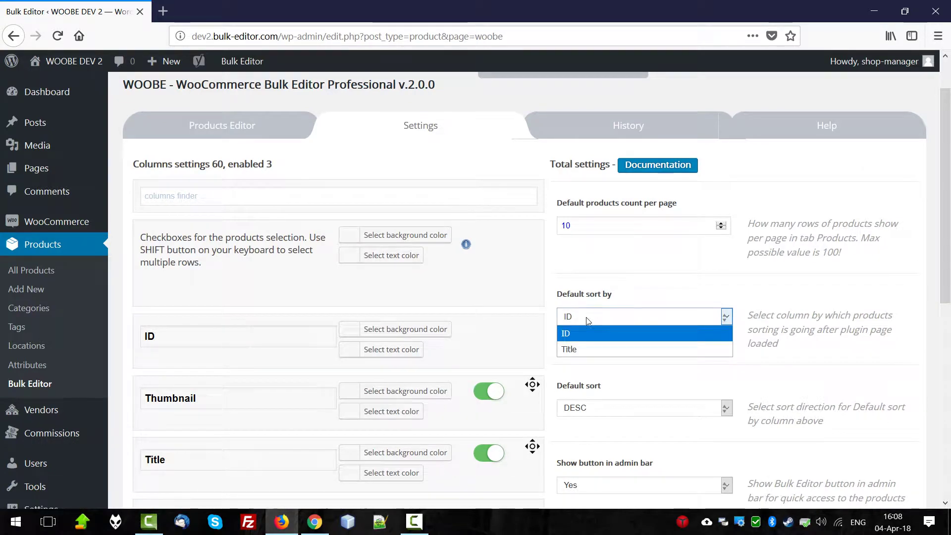
click(594, 348)
click(642, 410)
click(639, 438)
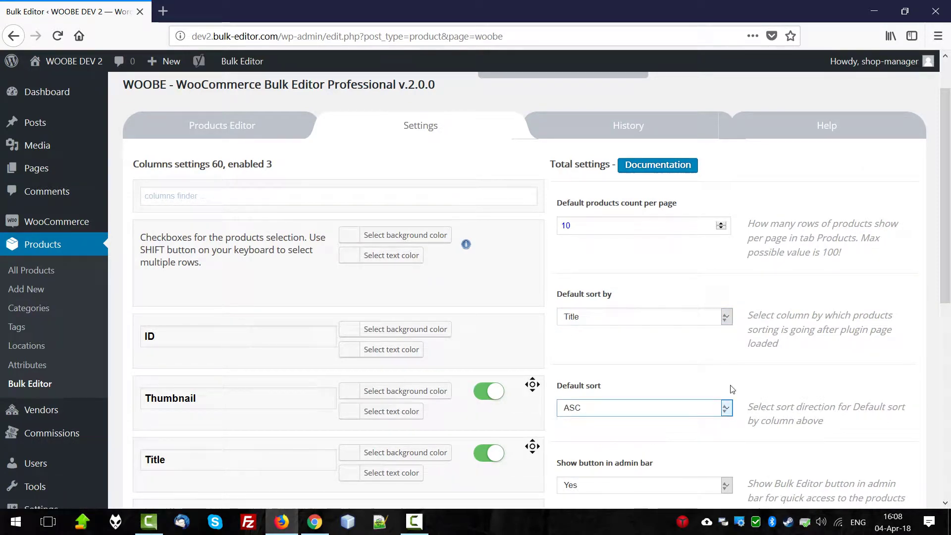
scroll(639, 426, down, 6)
click(173, 259)
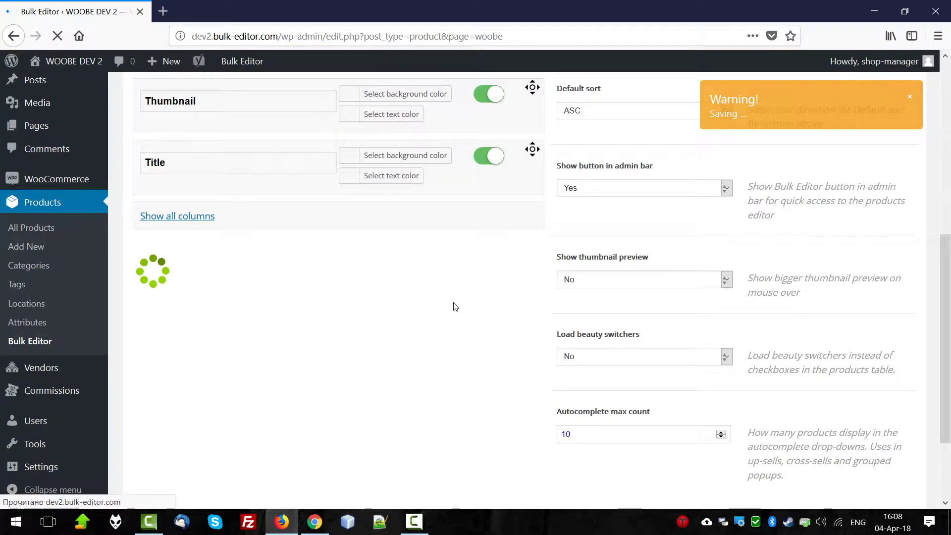
scroll(465, 248, up, 6)
click(421, 183)
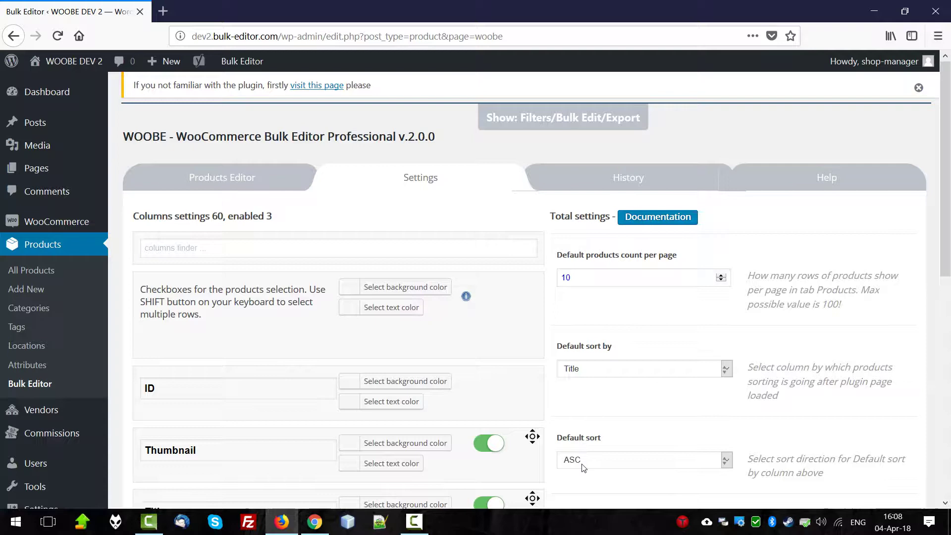
- Compare both browsers and view the shop manager's product table sorted by title
key(alt+Tab)
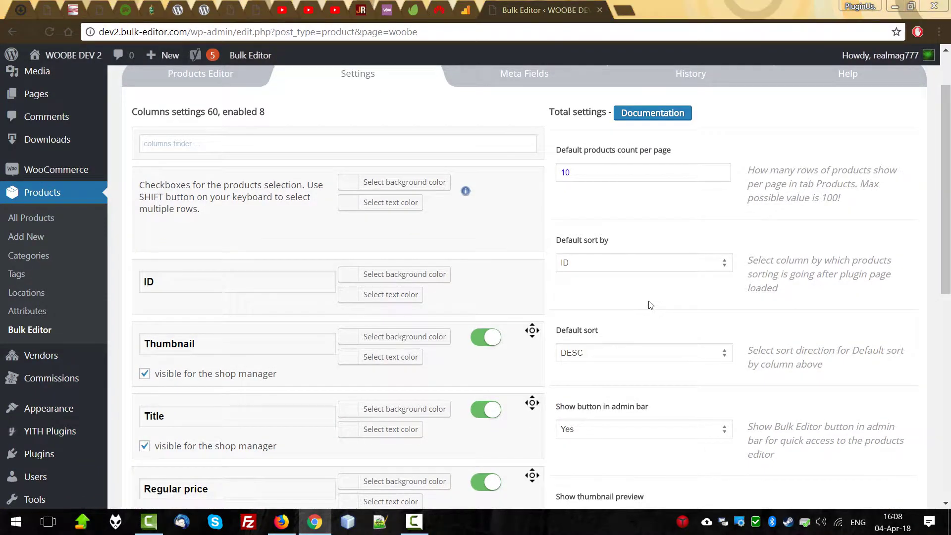
key(alt+Tab)
click(267, 190)
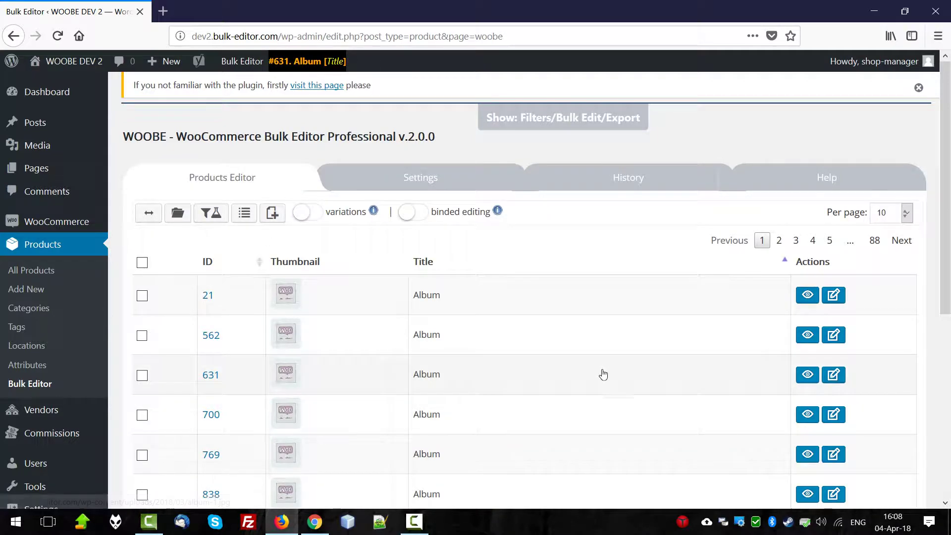
click(435, 178)
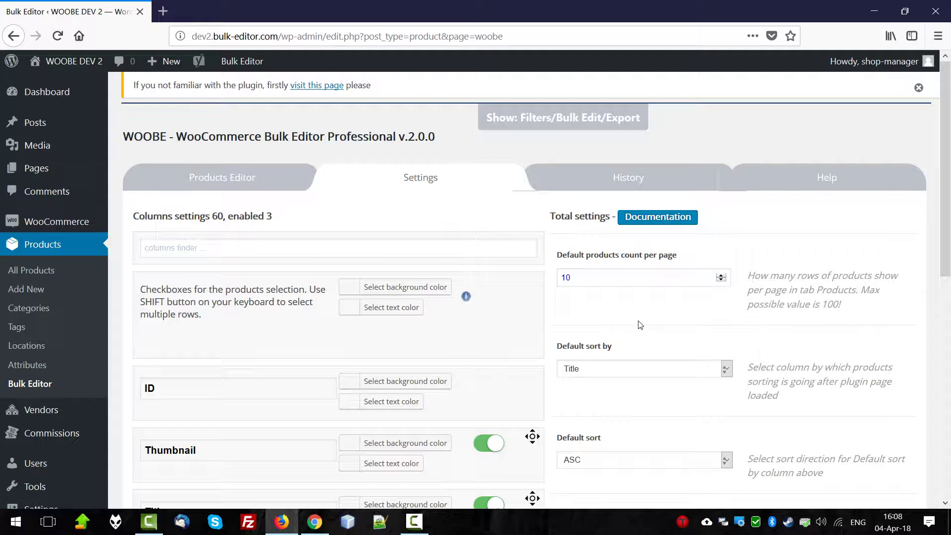
scroll(642, 323, down, 5)
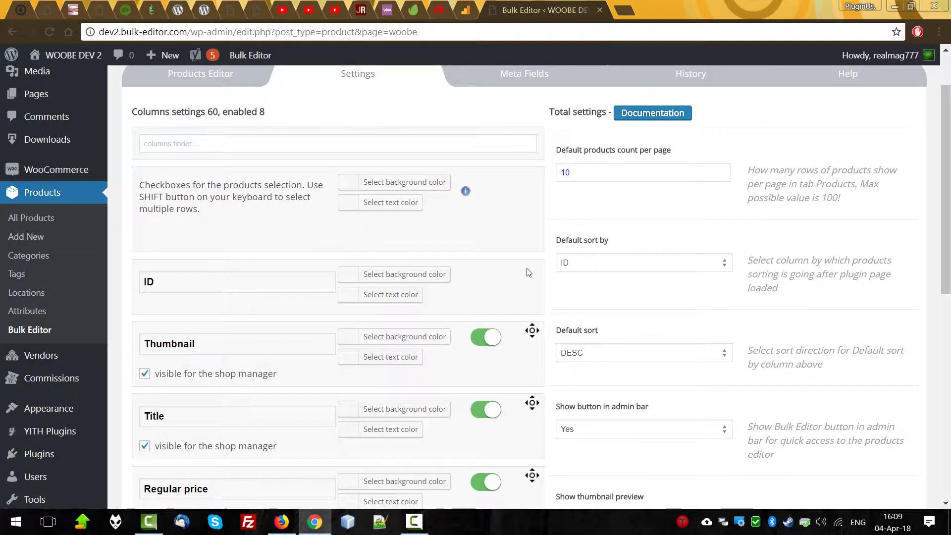
- Show all columns in the settings list, leaving Tags visible to the shop manager
scroll(528, 265, down, 4)
scroll(527, 266, down, 4)
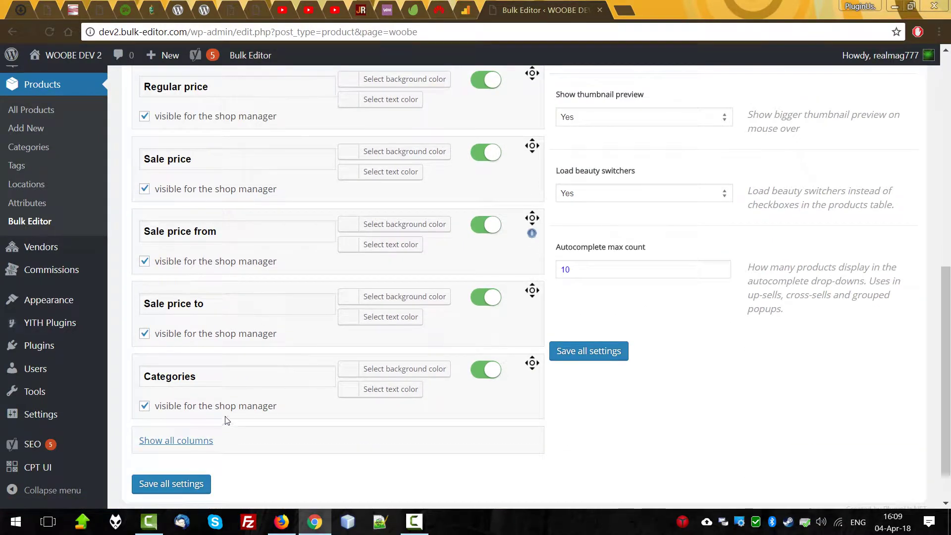
click(202, 440)
scroll(465, 422, down, 7)
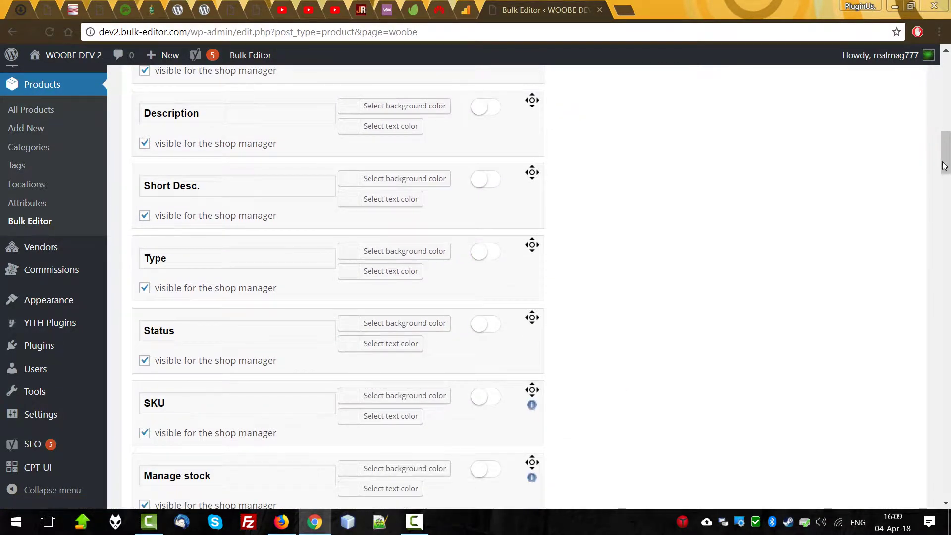
drag(944, 166, 944, 495)
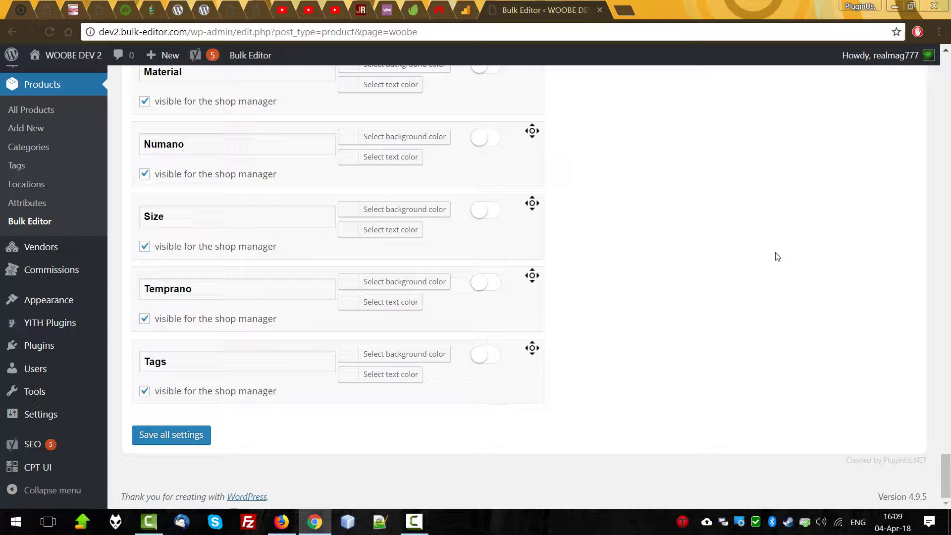
click(144, 391)
click(144, 391)
- Hide Temprano, Size, Numano, Material, reg.priceUSD and New test key from the shop manager, and save
click(144, 319)
click(145, 247)
click(144, 174)
scroll(233, 317, up, 1)
scroll(233, 317, up, 4)
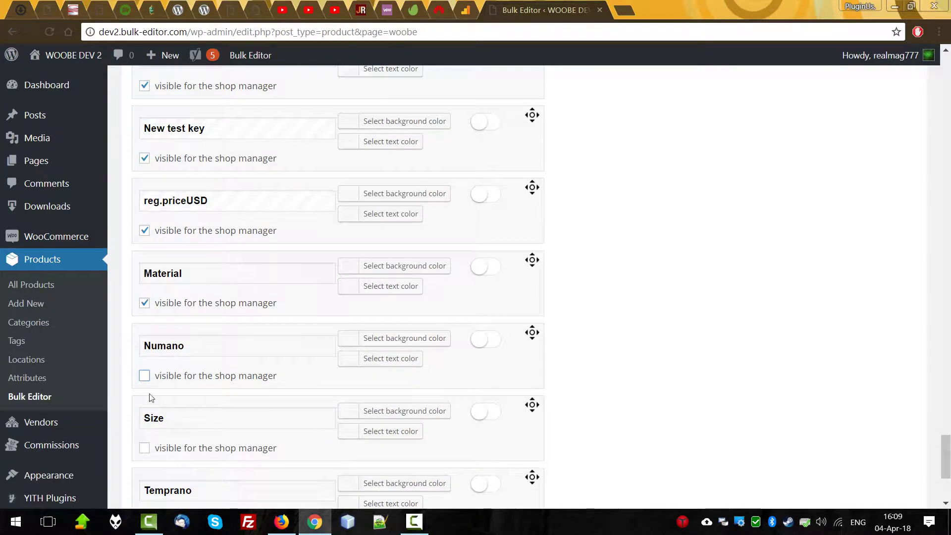
click(144, 303)
click(144, 230)
click(144, 158)
scroll(176, 314, up, 10)
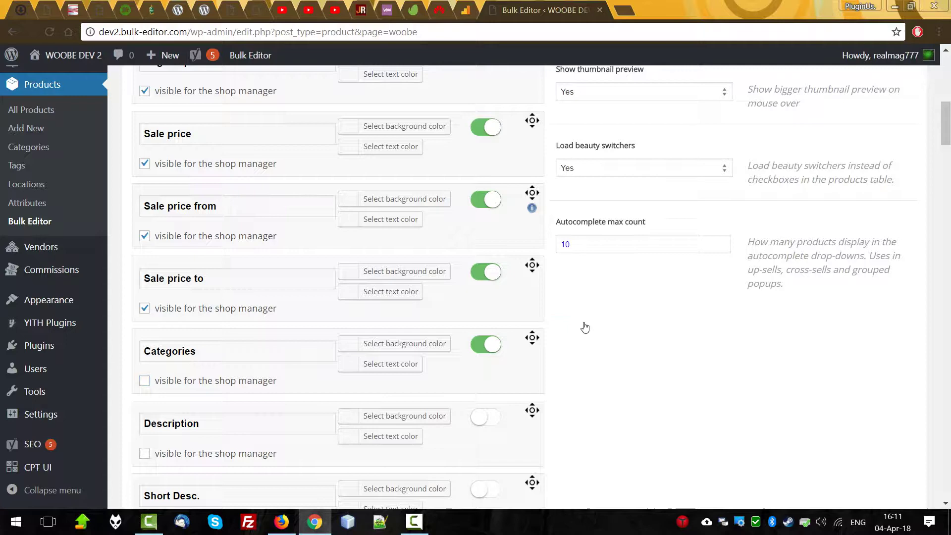
click(583, 324)
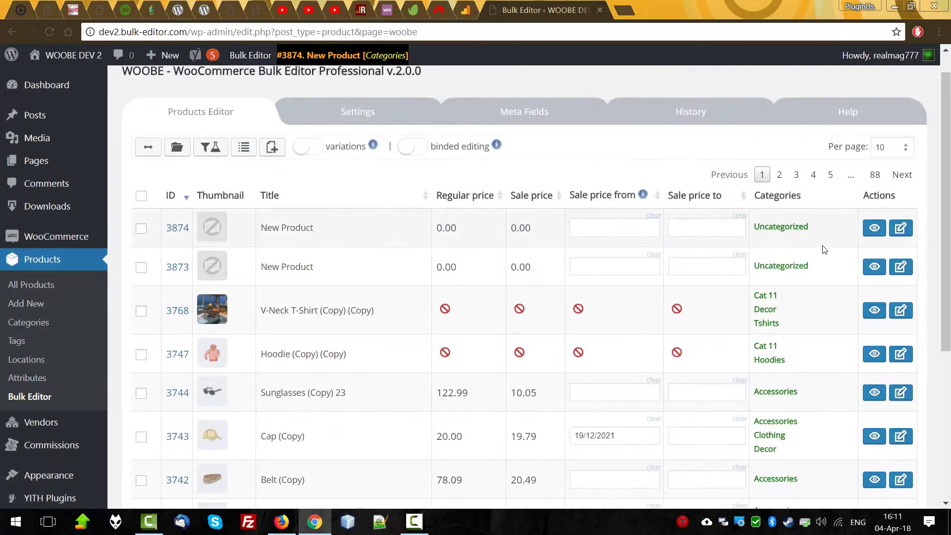
click(285, 117)
scroll(394, 268, down, 10)
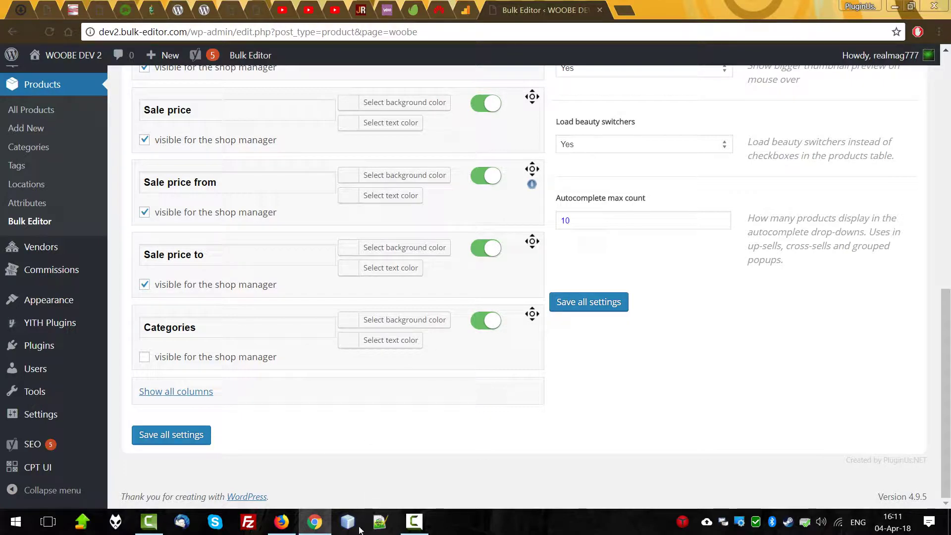
- Reload the shop manager's page and review all available columns in the settings
click(282, 522)
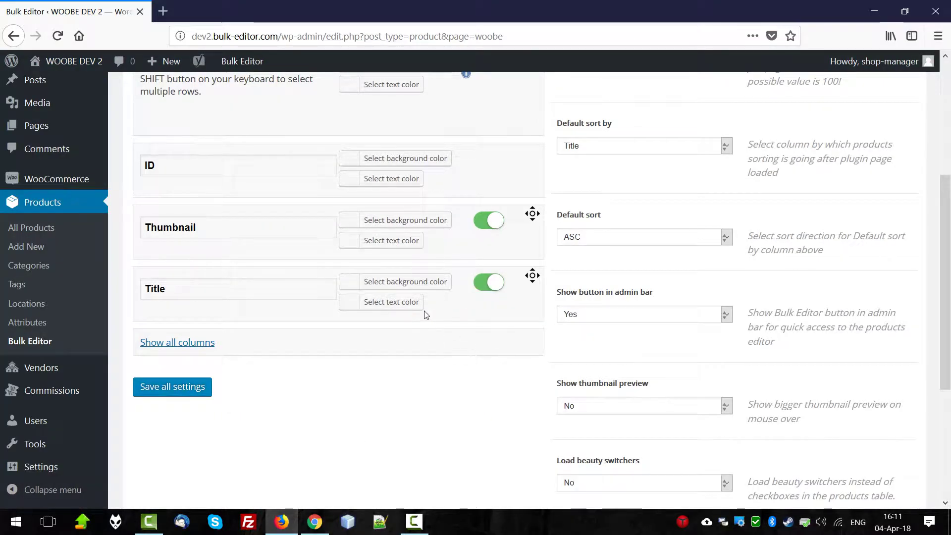
key(F5)
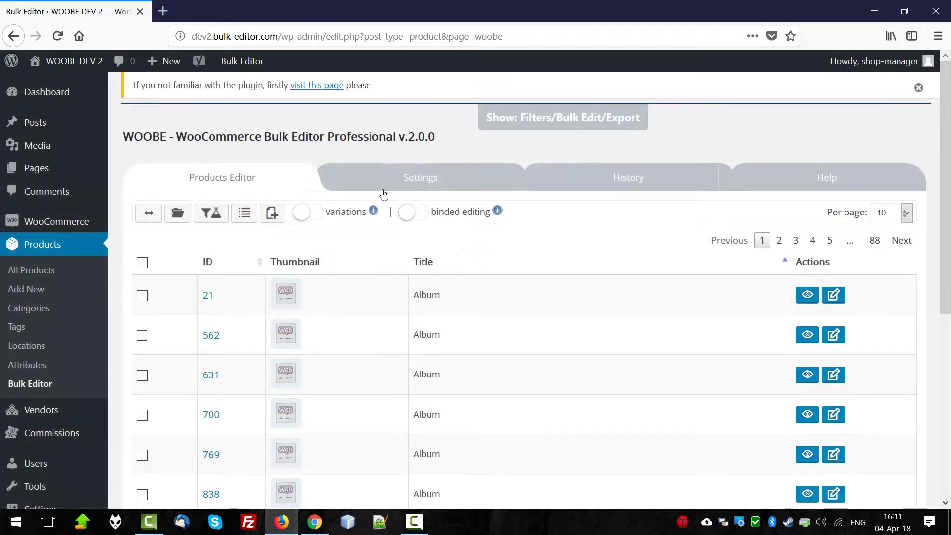
click(388, 193)
scroll(427, 305, down, 2)
scroll(426, 304, down, 4)
click(206, 269)
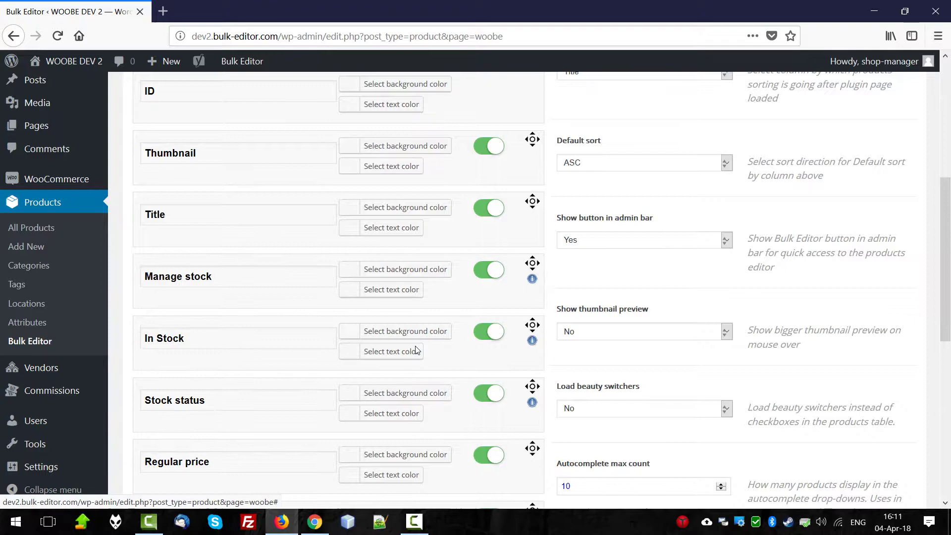
scroll(412, 356, down, 8)
scroll(431, 394, up, 7)
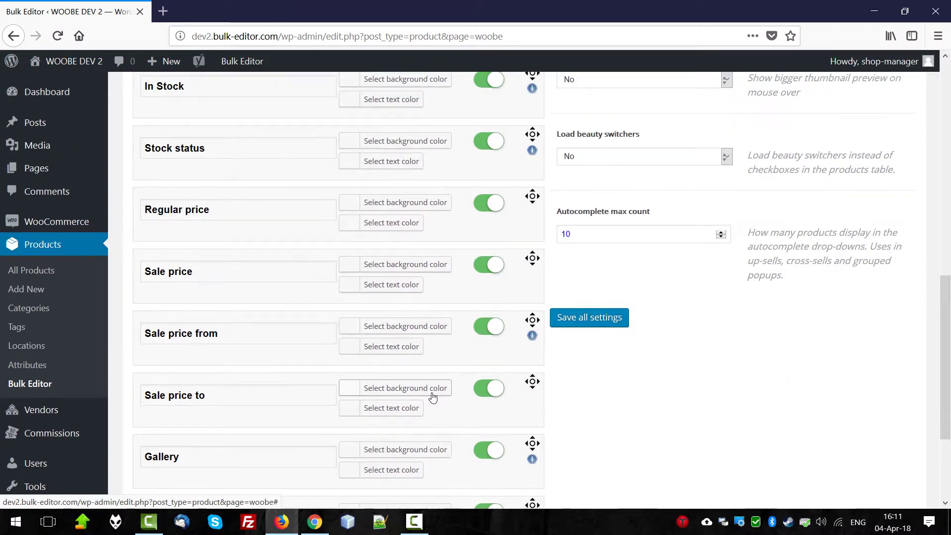
scroll(433, 390, up, 3)
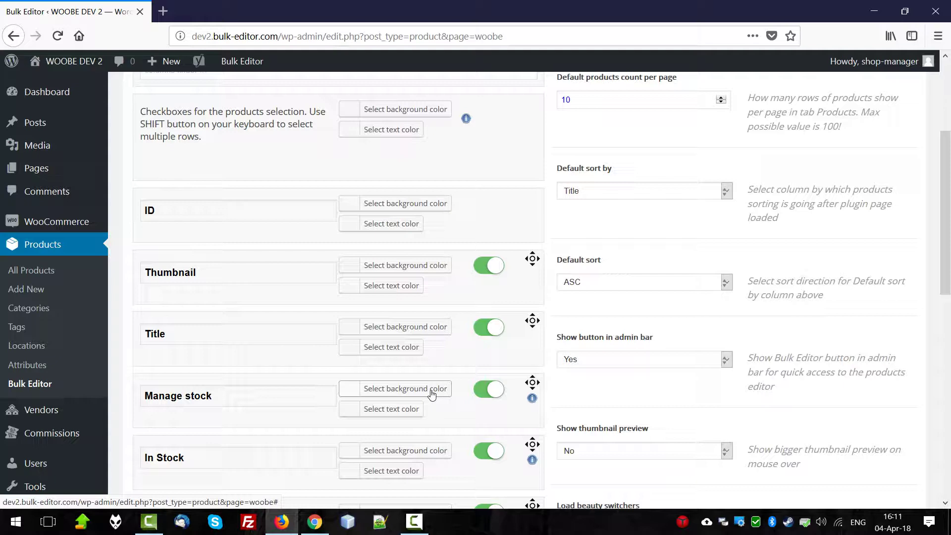
scroll(431, 394, up, 3)
- Load the Default columns profile into the products table
click(223, 148)
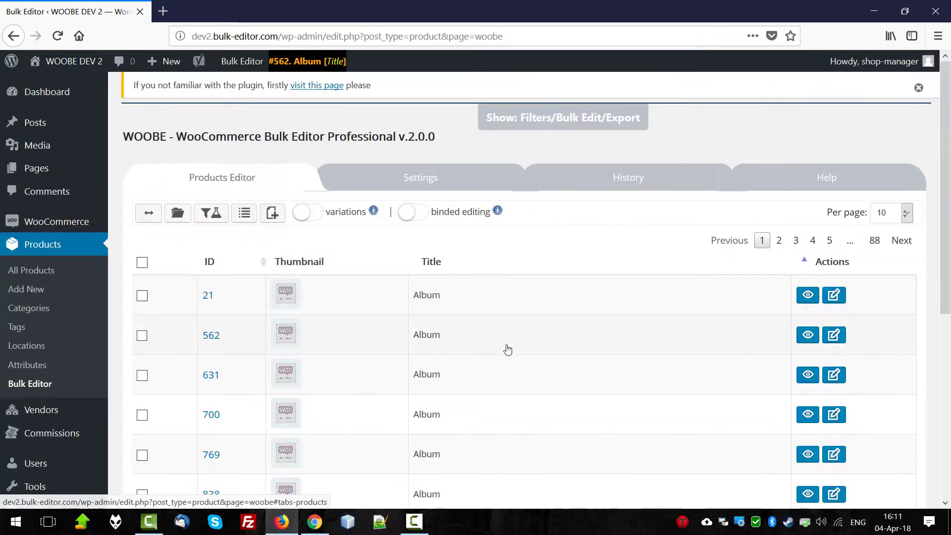
click(178, 212)
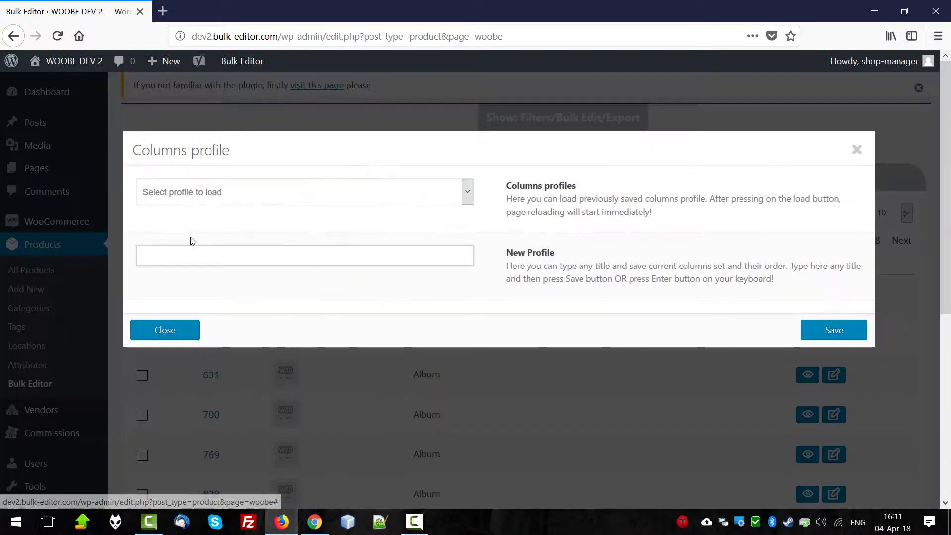
click(177, 193)
click(168, 228)
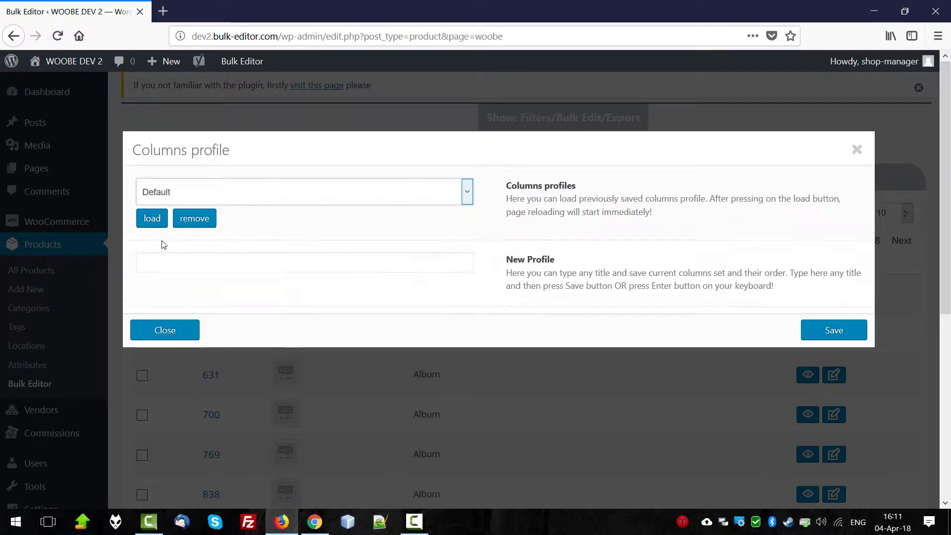
click(150, 218)
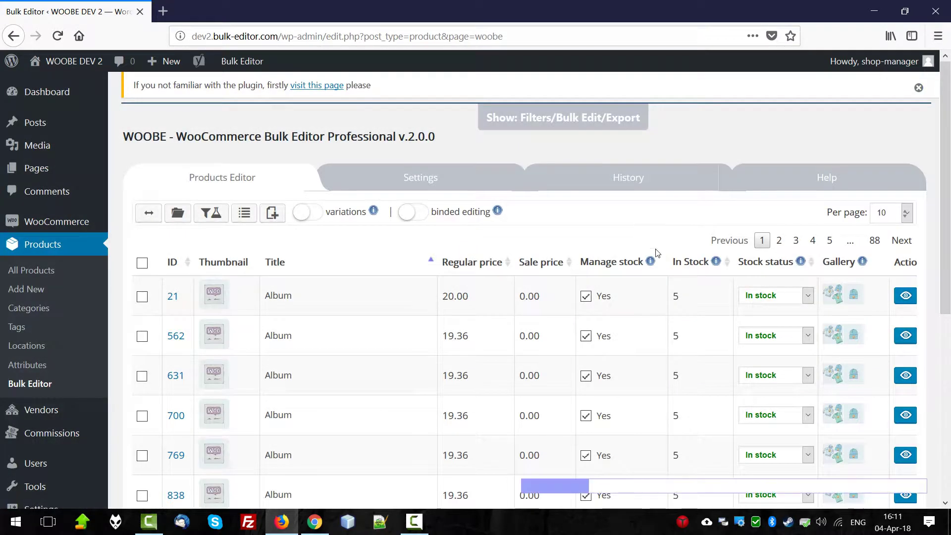
drag(567, 486, 619, 487)
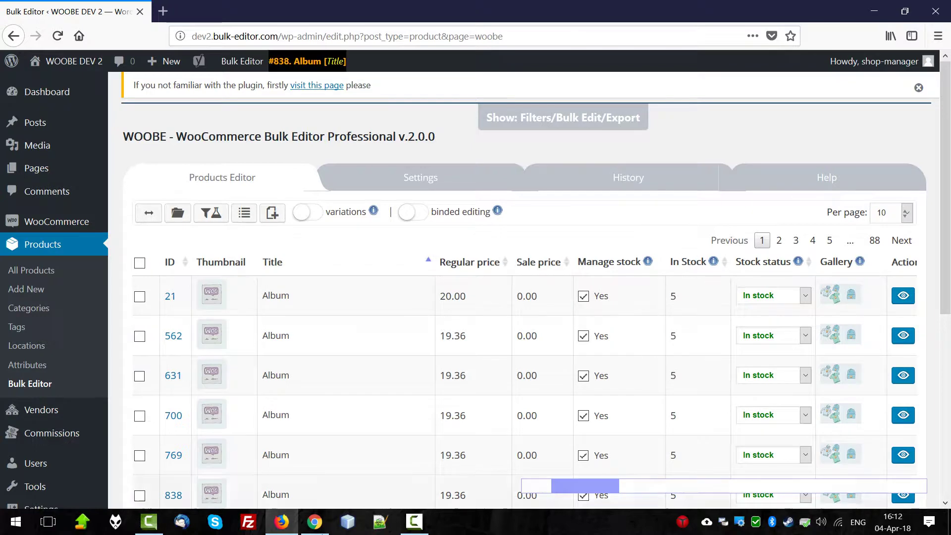
- Filter columns by 'sto', hide In Stock and Stock status from the shop manager, and save
key(alt+Tab)
scroll(233, 313, up, 10)
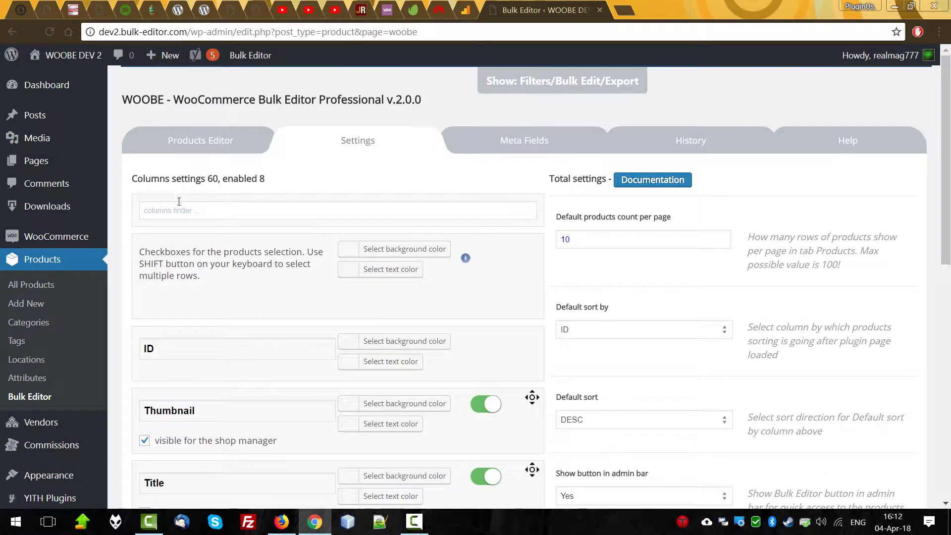
click(177, 205)
text(sto)
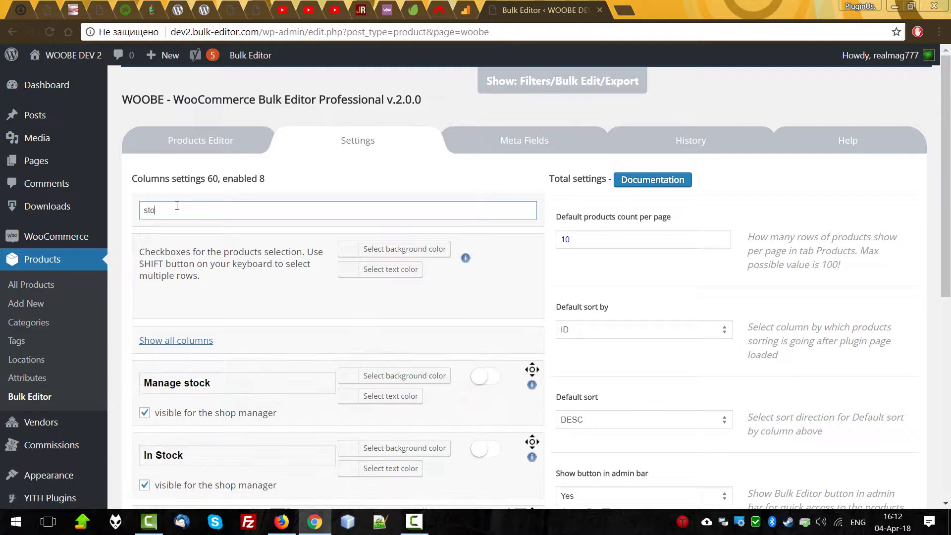
scroll(297, 315, down, 3)
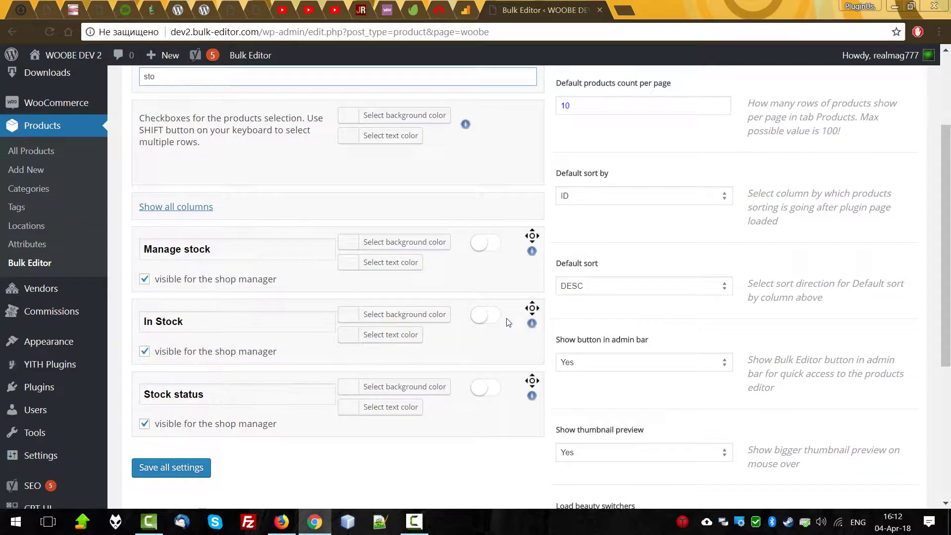
click(168, 359)
click(188, 424)
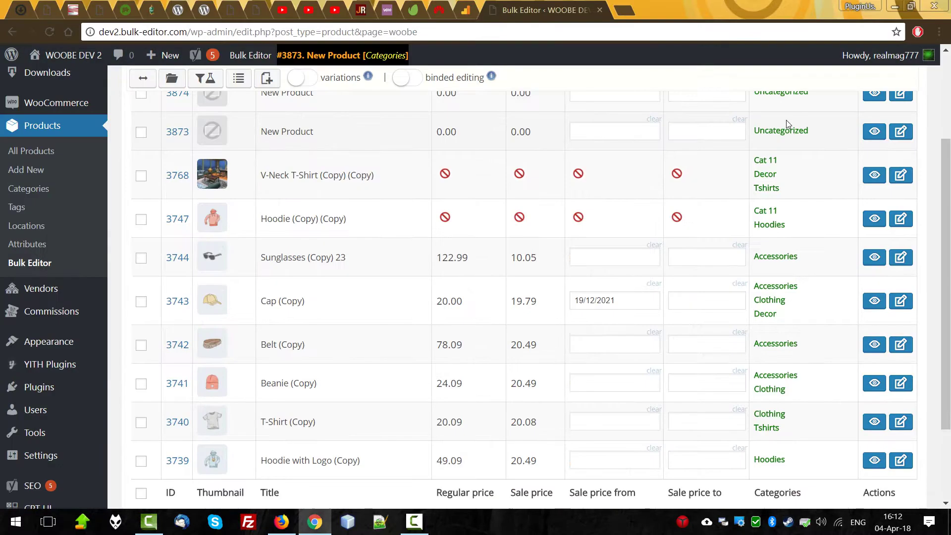
- Drag the Title column above Thumbnail in the settings column list
scroll(629, 286, up, 5)
click(363, 151)
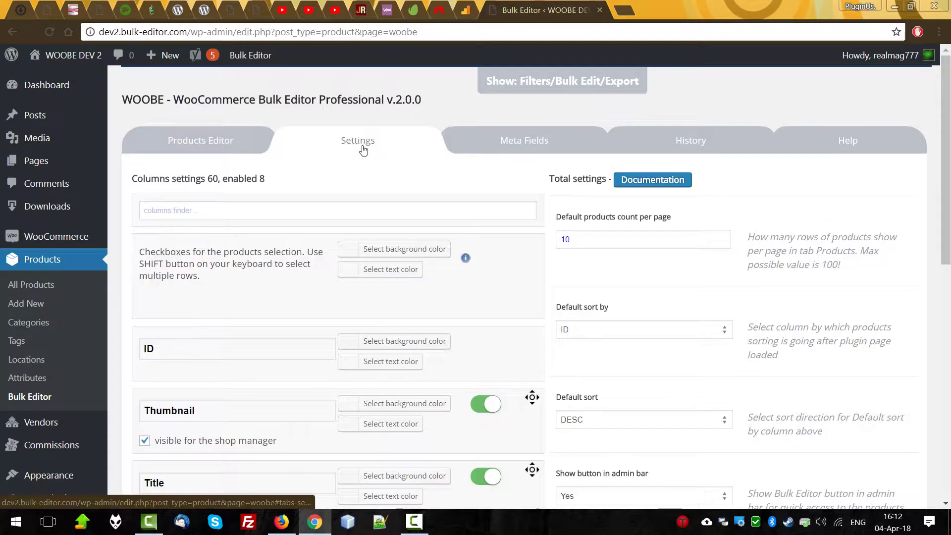
scroll(543, 347, down, 3)
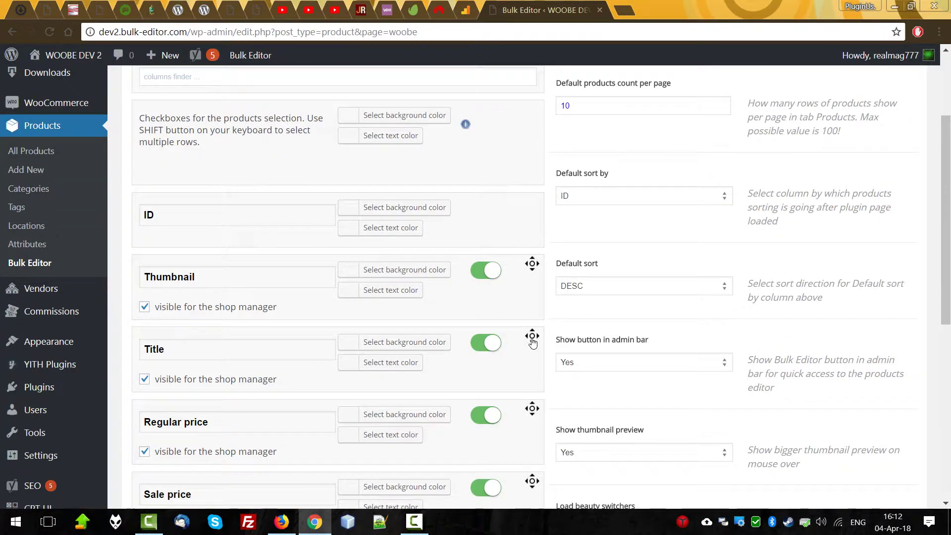
drag(532, 336, 537, 222)
scroll(536, 222, down, 2)
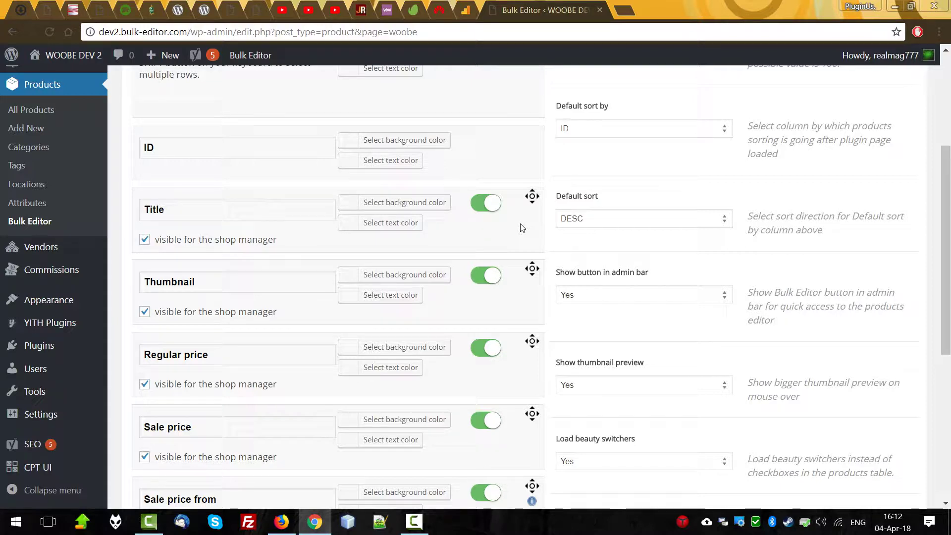
click(428, 207)
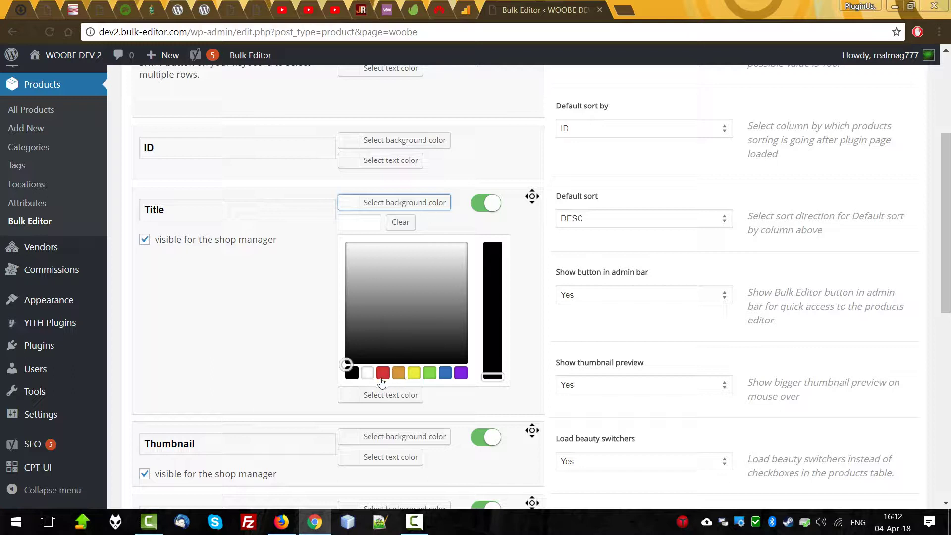
- Give the Title column a black background and green #81d742 text, and save
click(352, 372)
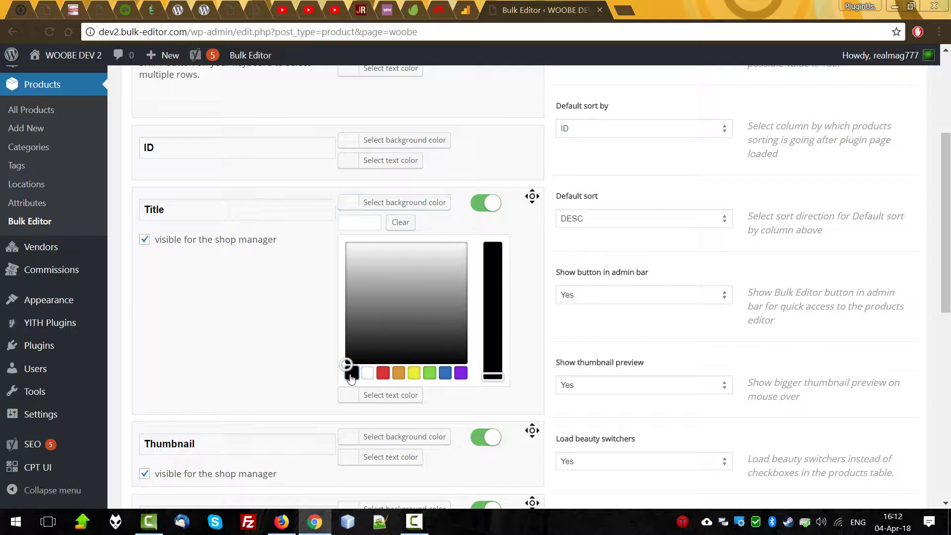
click(398, 401)
click(429, 393)
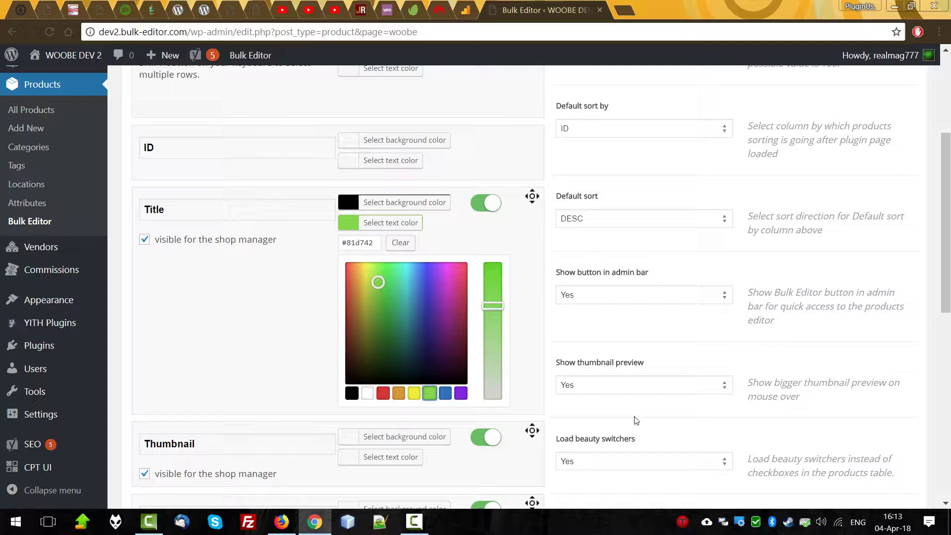
scroll(636, 414, down, 3)
scroll(634, 416, up, 2)
scroll(625, 421, down, 4)
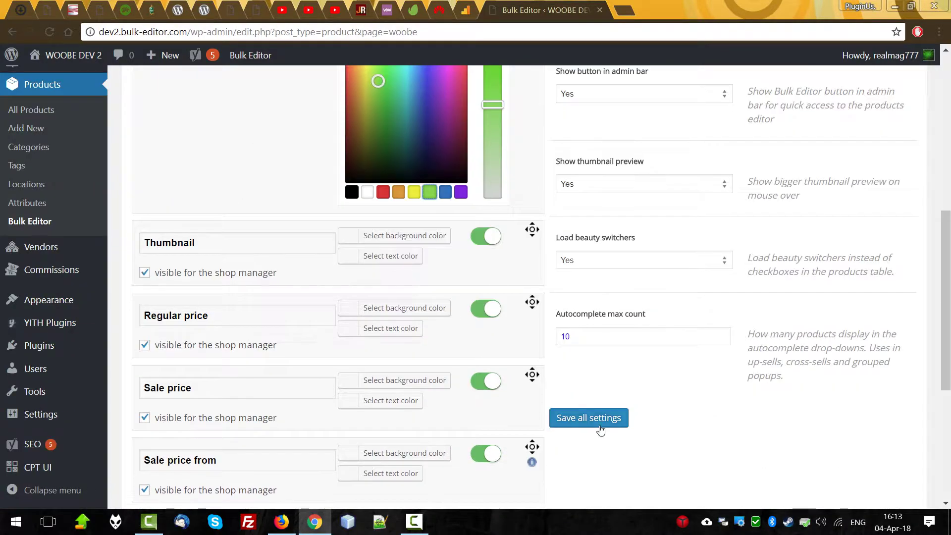
click(600, 430)
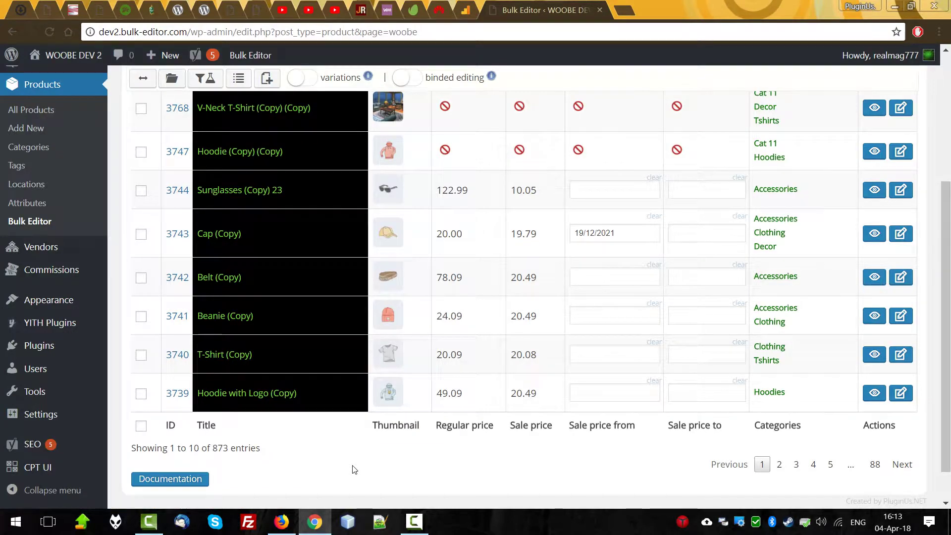
- Open product 3873's title for inline editing and close it unchanged
scroll(350, 465, up, 5)
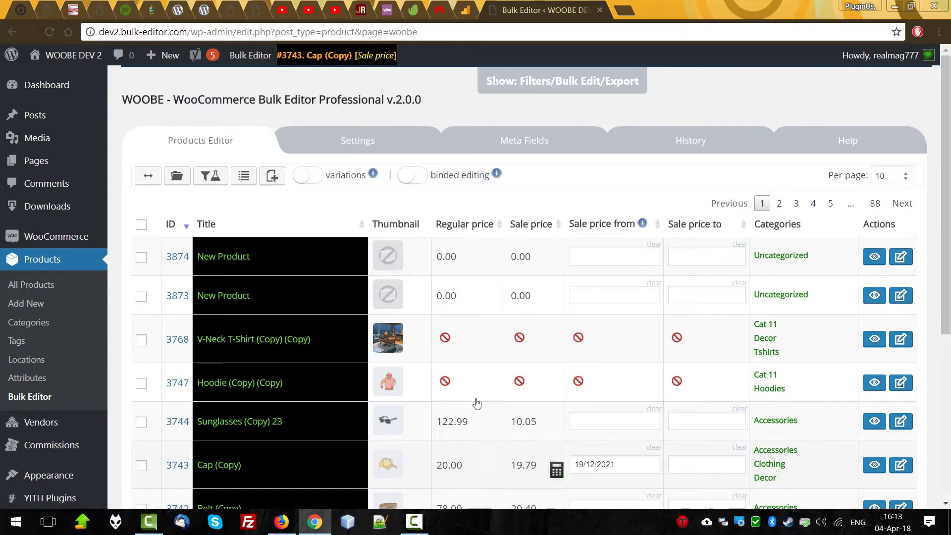
click(252, 297)
click(547, 319)
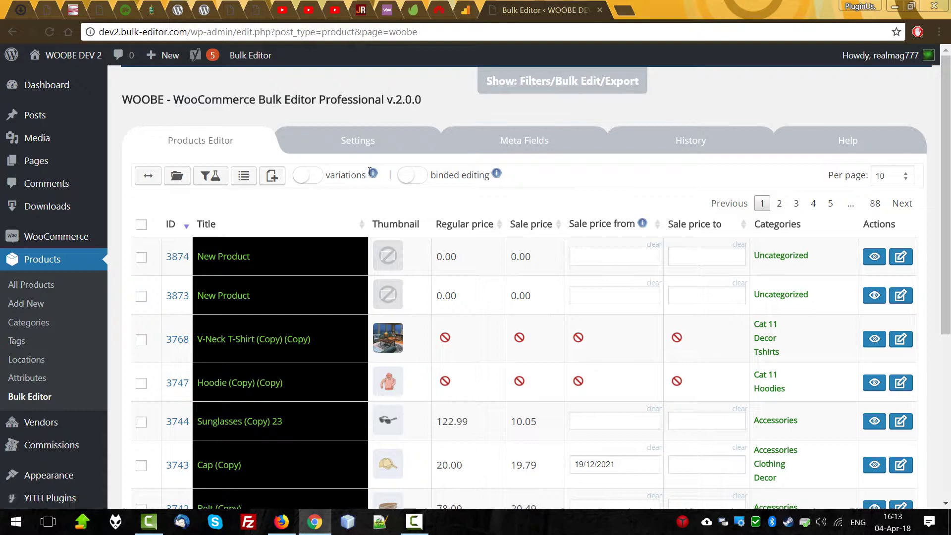
- Set the Sale price column to an orange background with white text and save
click(358, 141)
scroll(421, 292, down, 8)
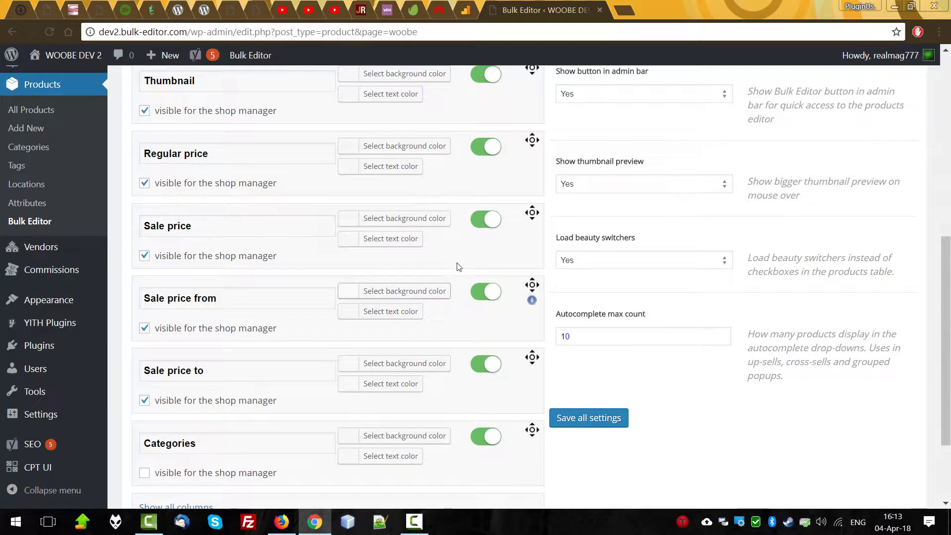
click(419, 223)
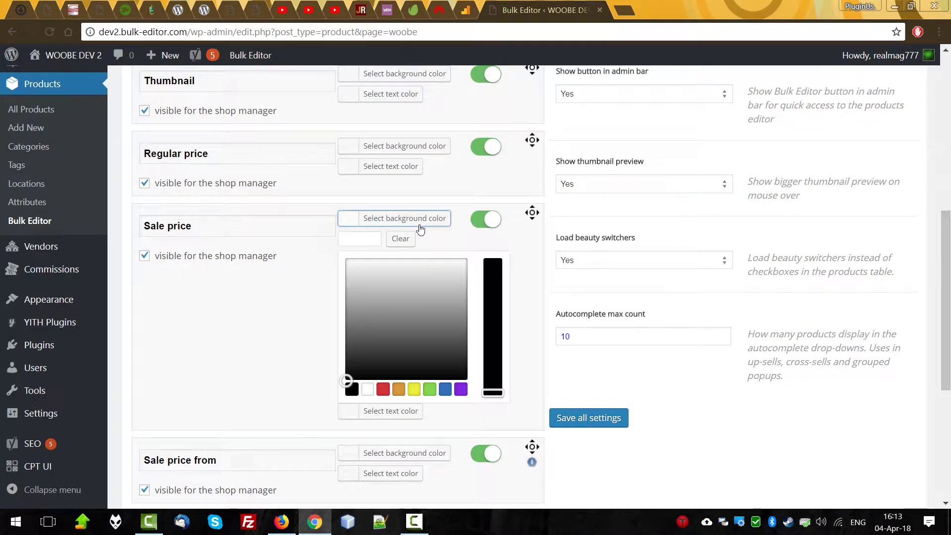
click(399, 389)
click(403, 413)
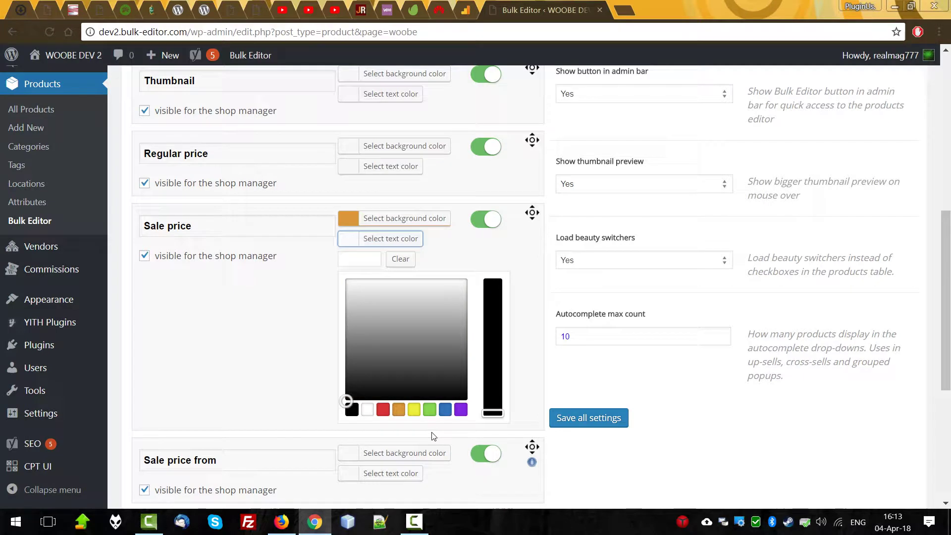
click(369, 412)
click(611, 420)
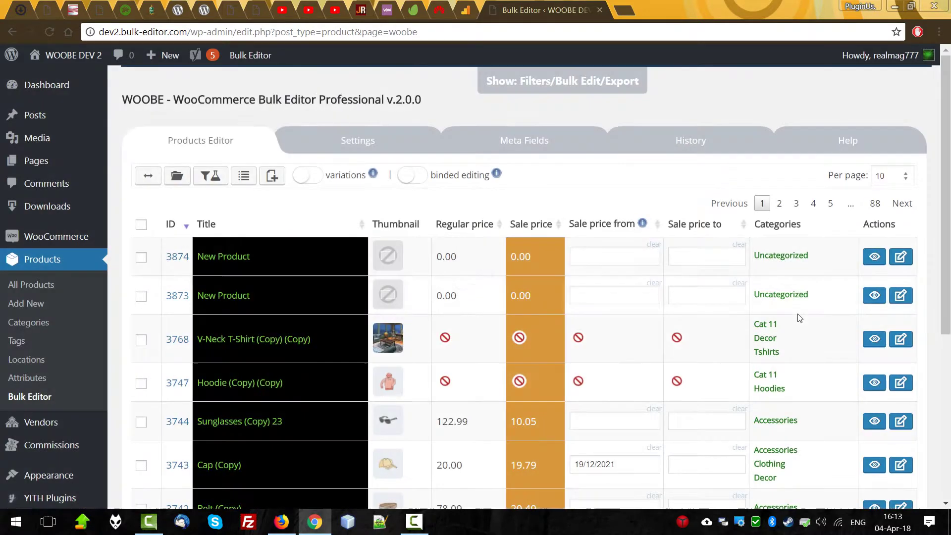
scroll(526, 342, down, 5)
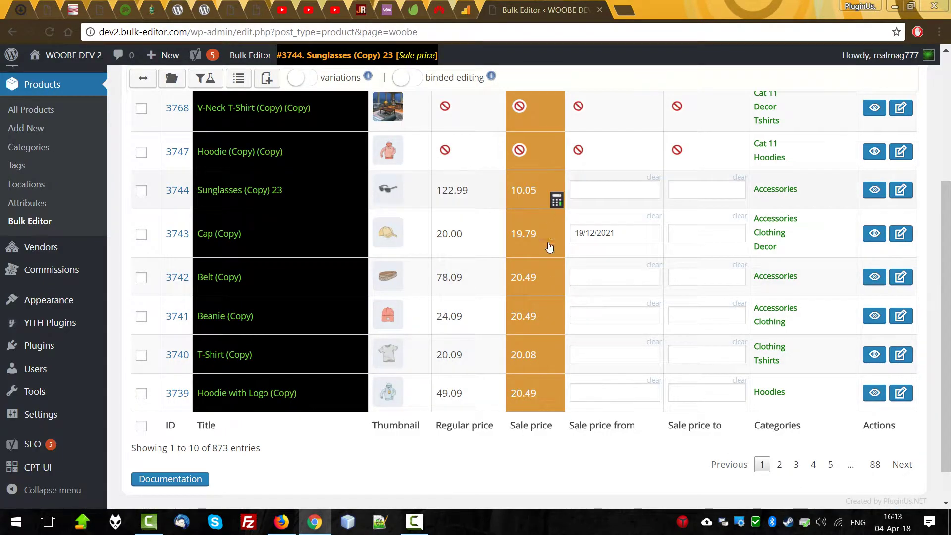
scroll(549, 247, up, 5)
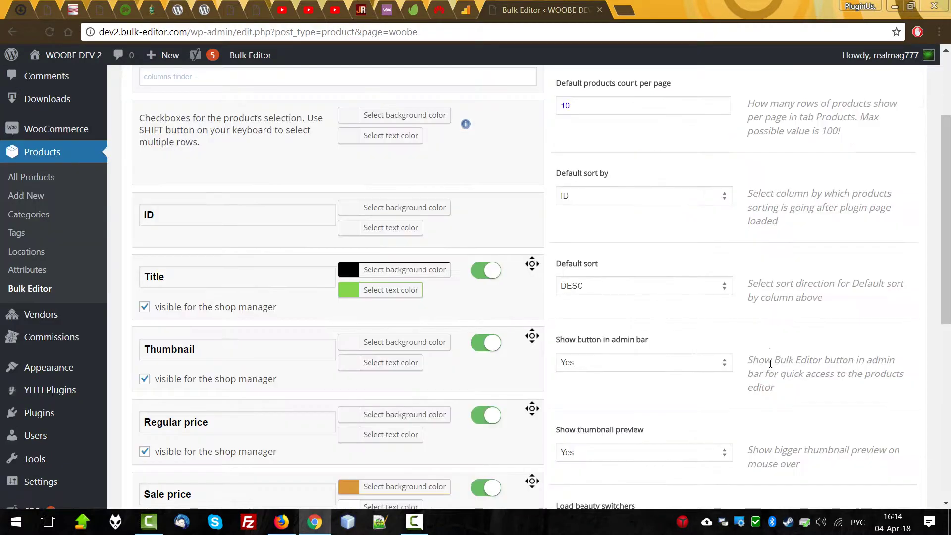
- Show 15 products per page in the products table
scroll(813, 340, up, 2)
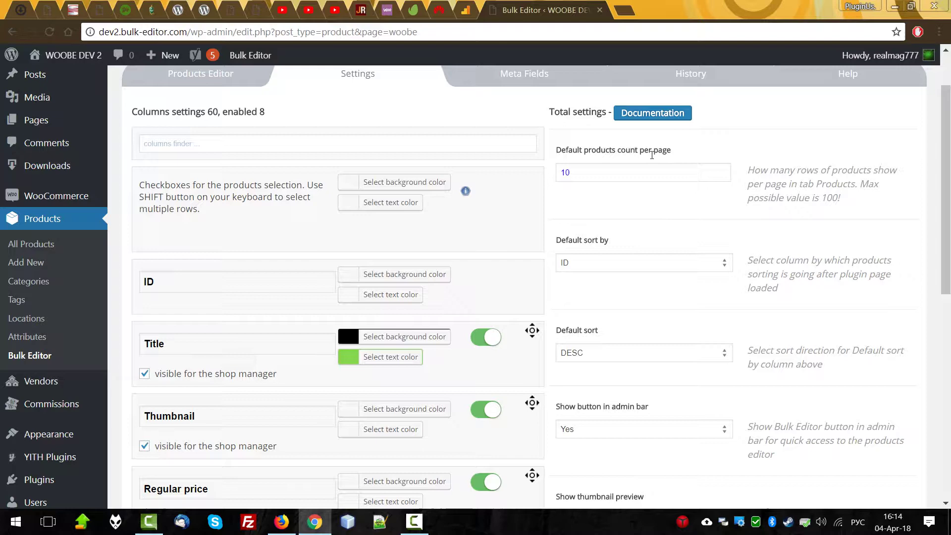
click(213, 78)
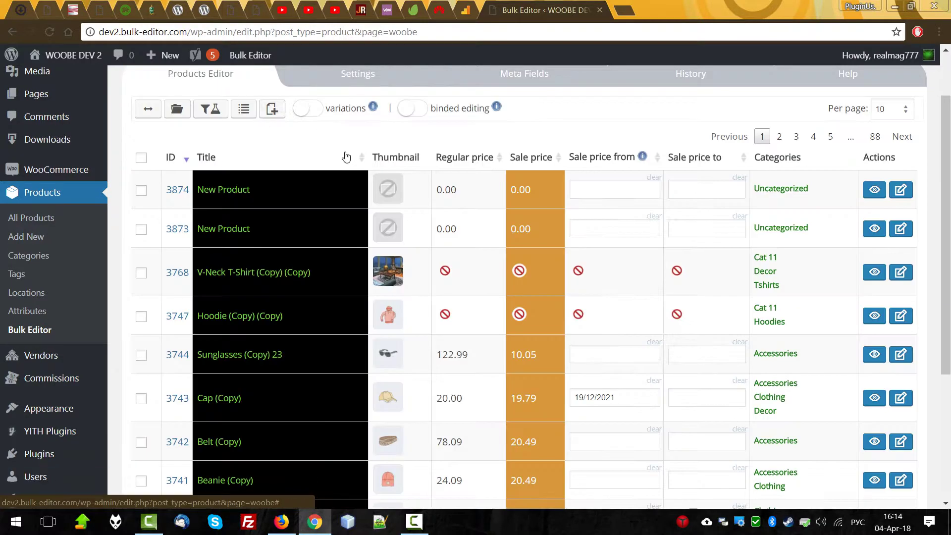
click(902, 114)
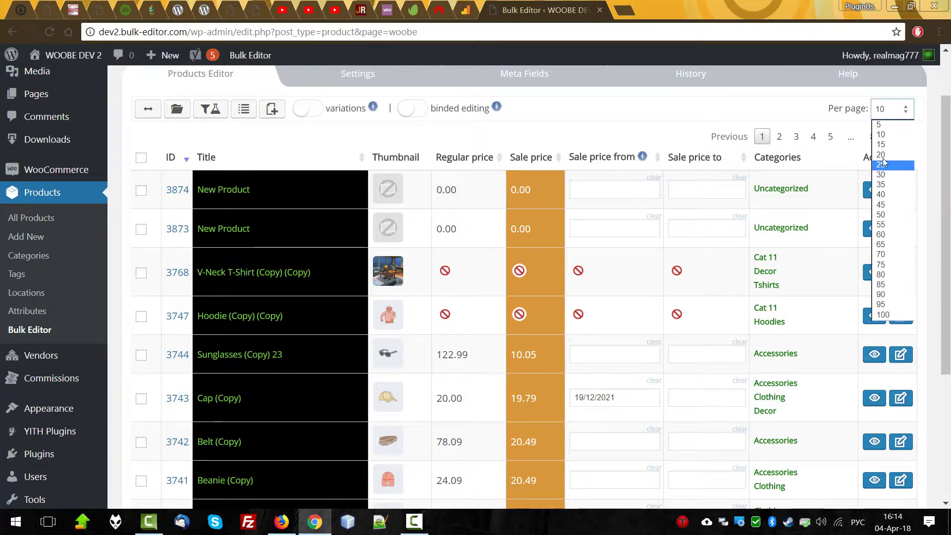
click(889, 145)
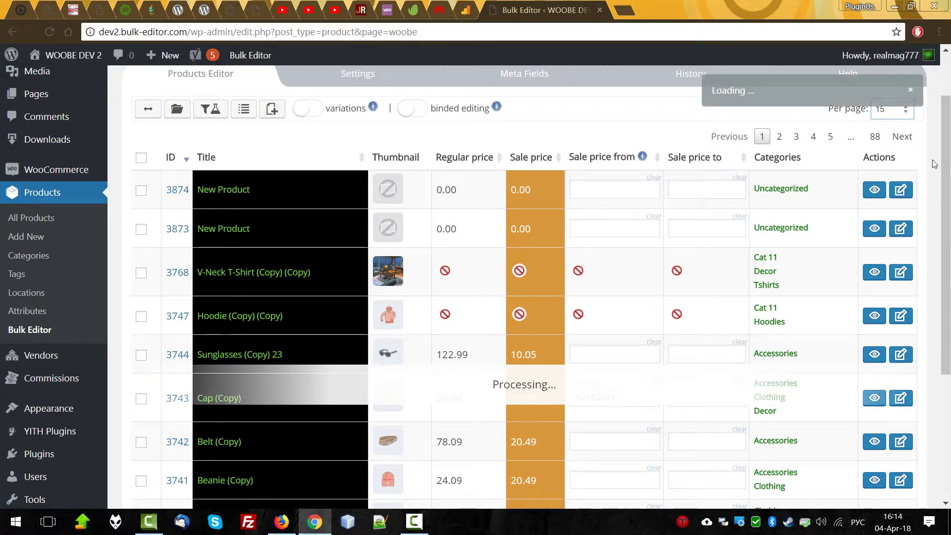
- Switch between the settings and the products table to review the result
click(358, 74)
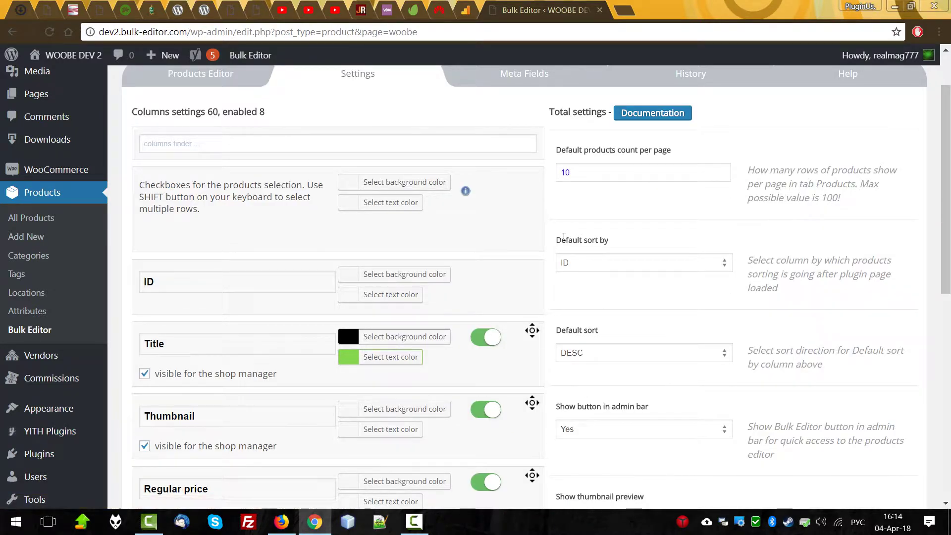
drag(564, 237, 709, 238)
click(218, 79)
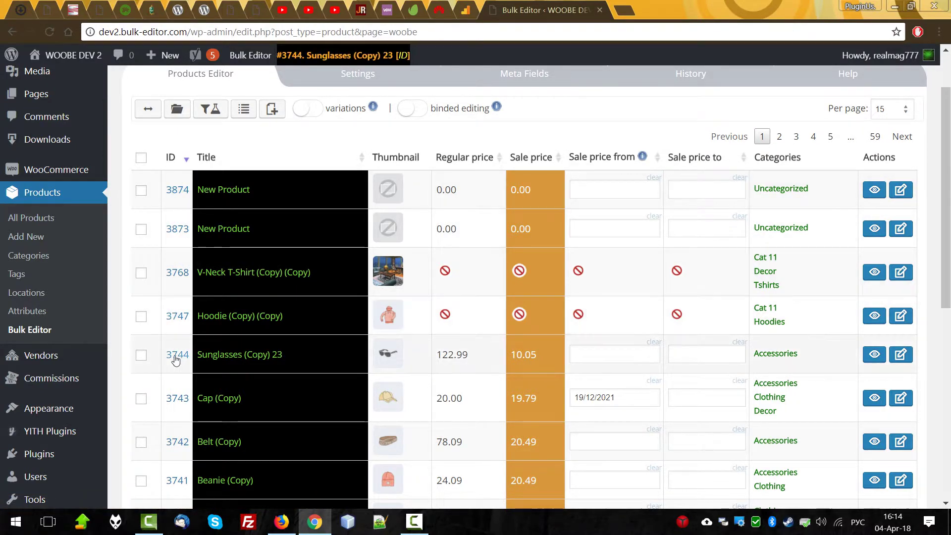
click(358, 74)
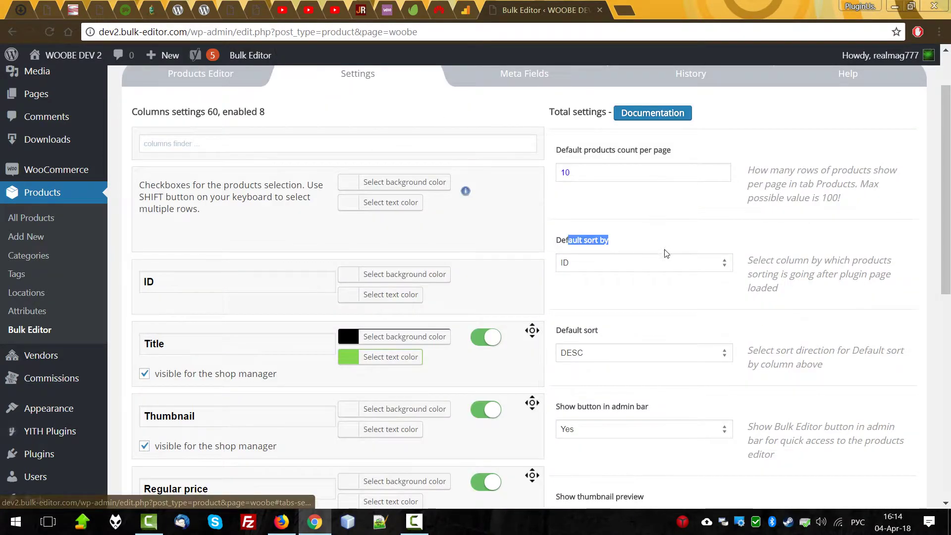
scroll(598, 129, down, 4)
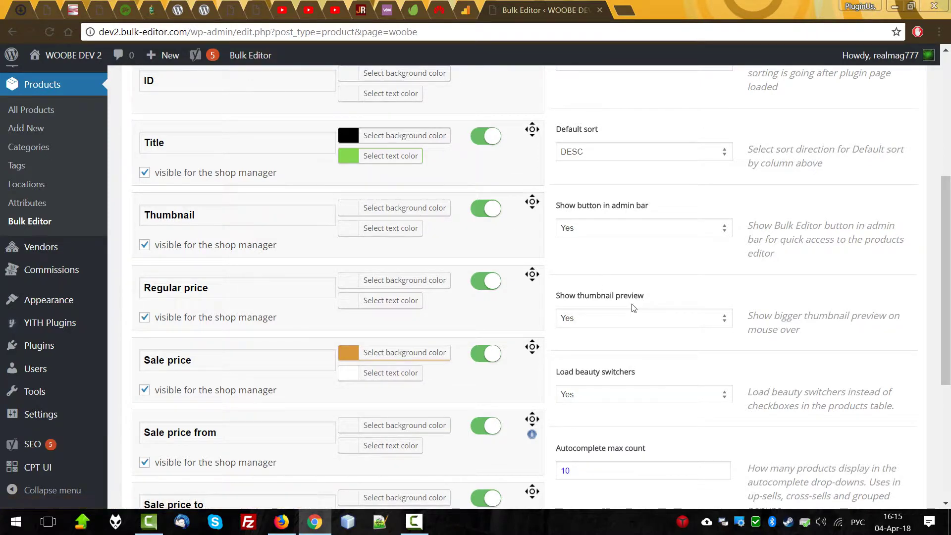
scroll(431, 250, up, 3)
scroll(253, 165, up, 3)
click(203, 141)
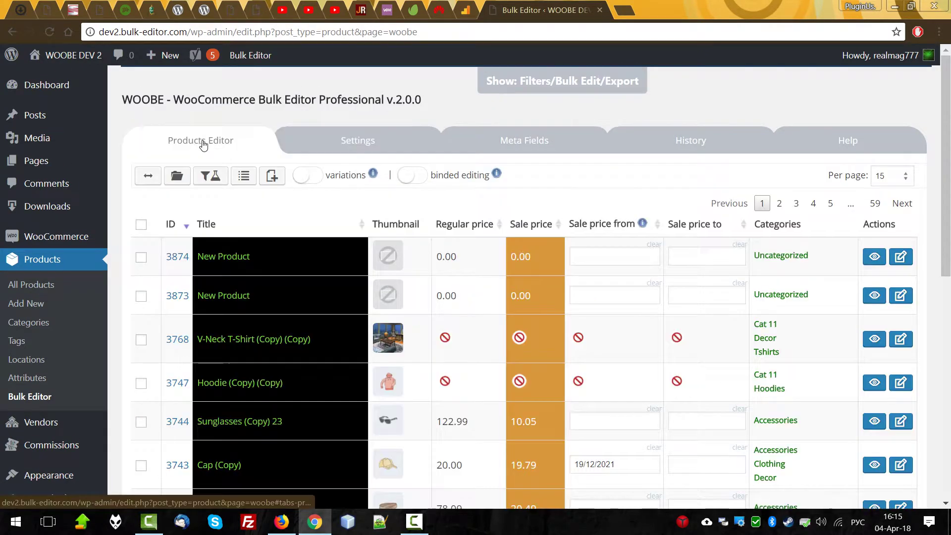
mouse_move(388, 345)
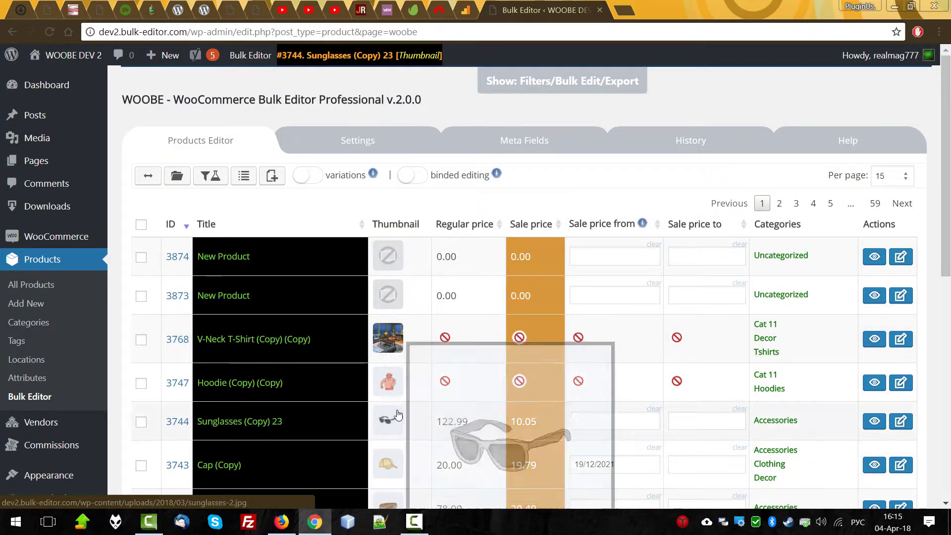
- Reopen the column settings and scroll through the saved Title and Sale price colours
click(372, 144)
scroll(593, 239, down, 8)
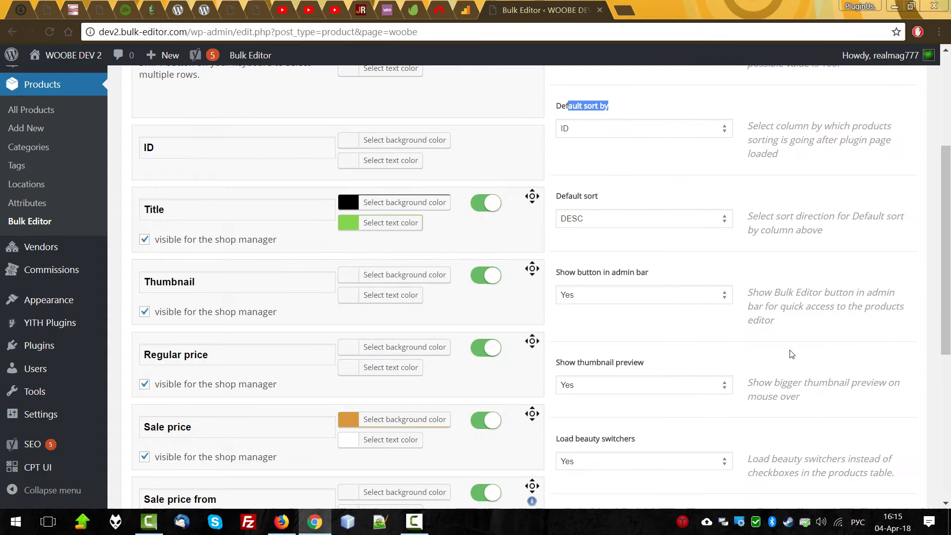
scroll(647, 275, up, 8)
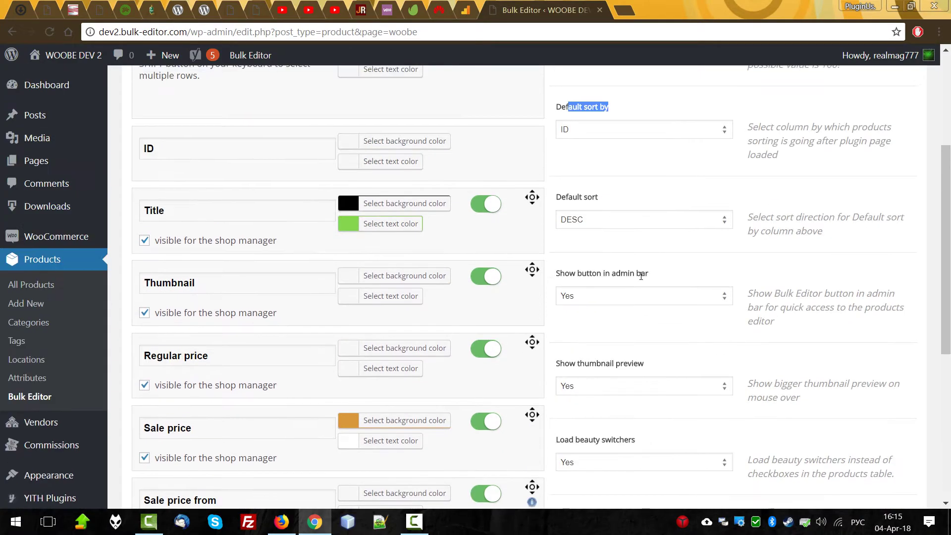
click(245, 146)
scroll(389, 237, down, 4)
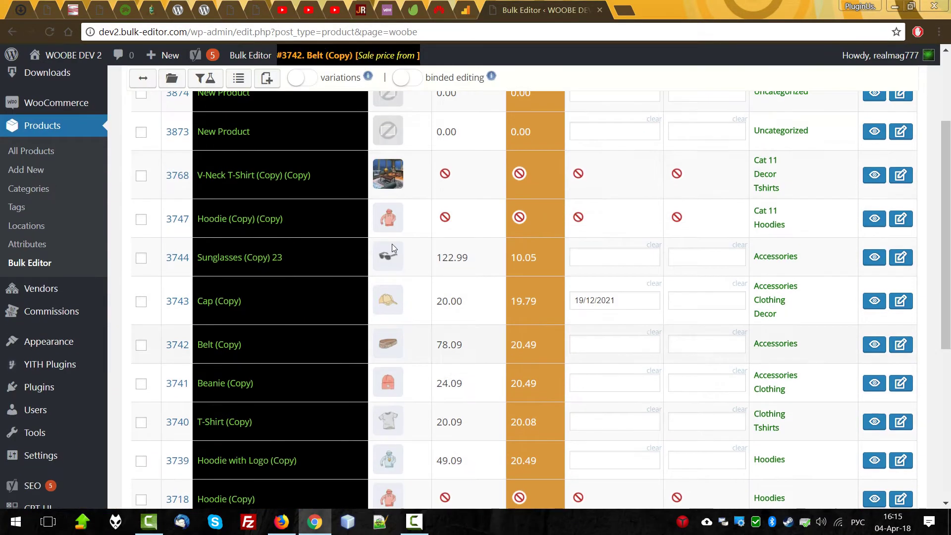
scroll(357, 188, up, 4)
click(337, 137)
scroll(339, 361, down, 6)
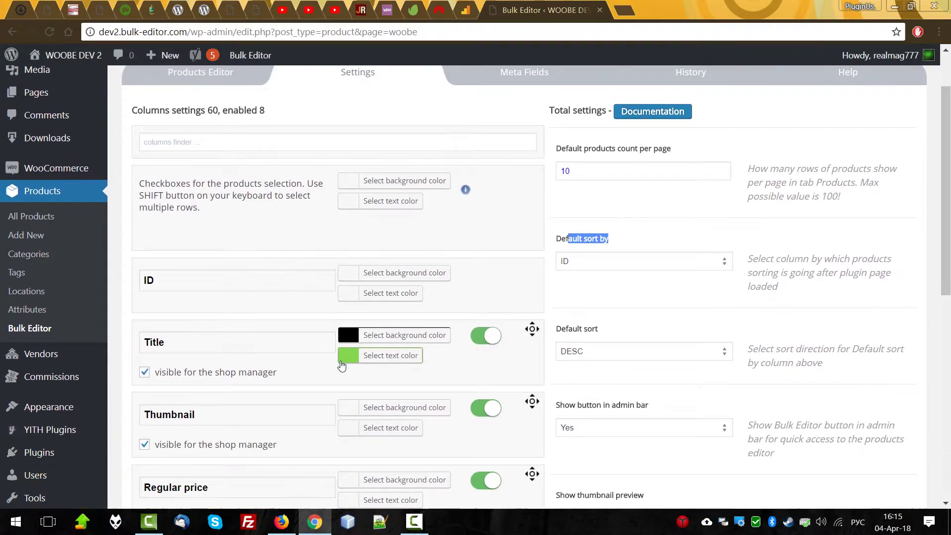
scroll(349, 359, down, 4)
scroll(356, 356, up, 10)
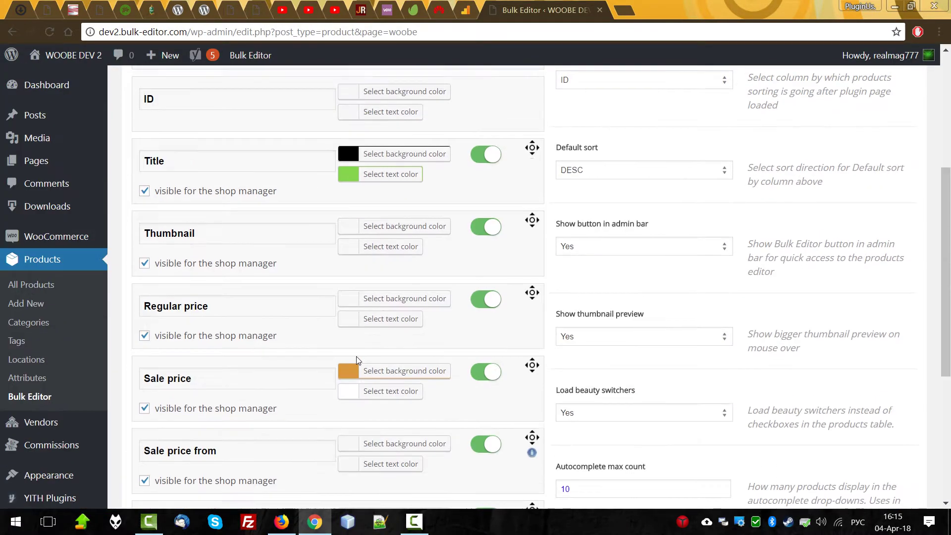
- Enable the Manage stock column, set Load beauty switchers to No, and save all settings
click(183, 208)
text(ь)
key(BackSpace)
key(alt+shift)
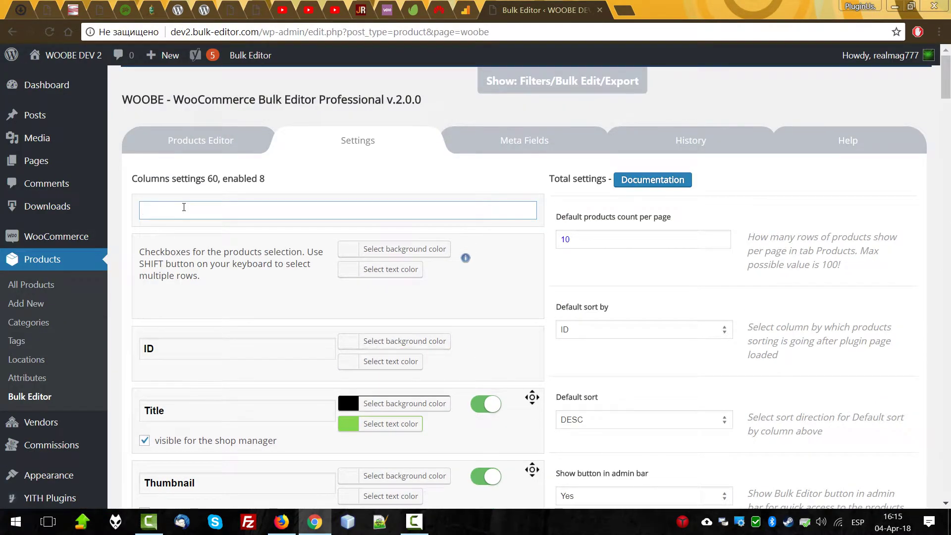
text(mana)
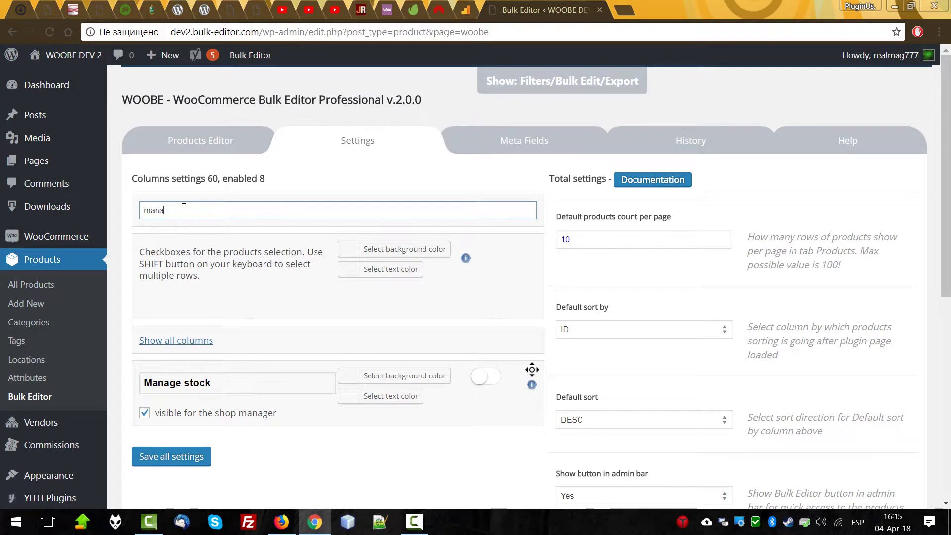
click(480, 381)
scroll(758, 378, down, 3)
scroll(771, 369, down, 3)
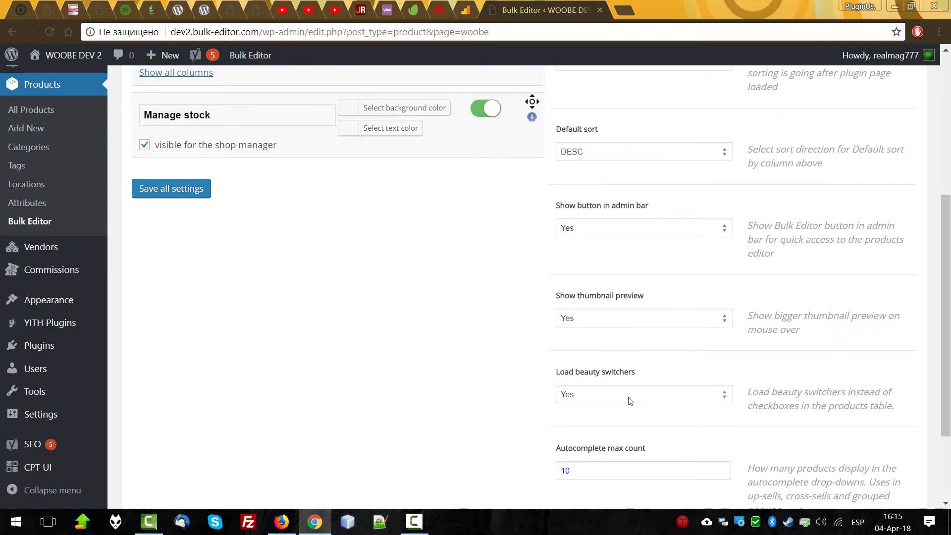
click(616, 401)
click(587, 418)
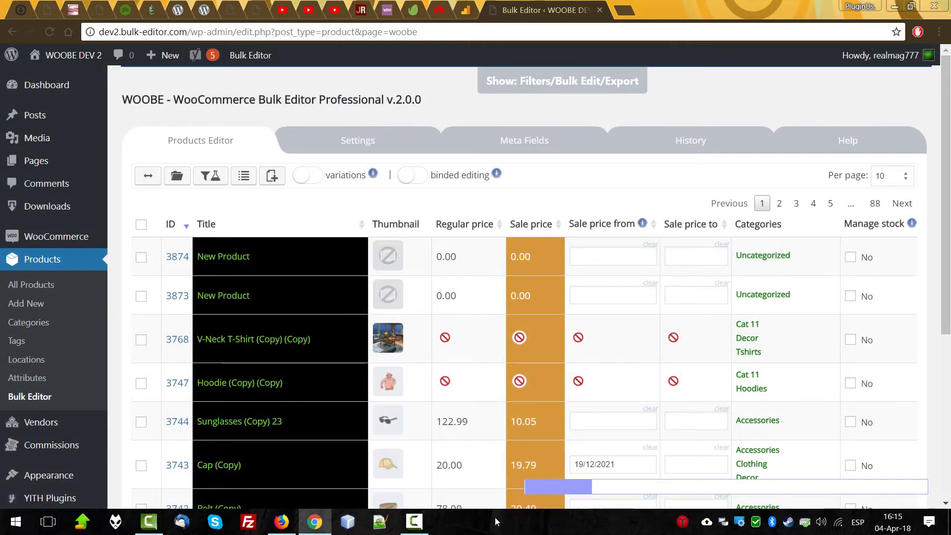
- Tick Manage stock for the first New Product and the V-Neck T-Shirt
drag(564, 486, 880, 487)
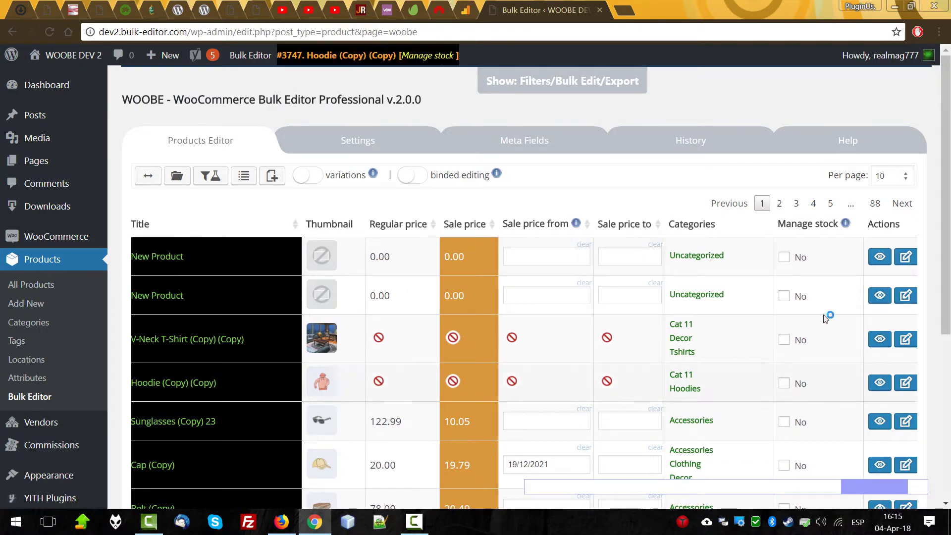
click(784, 258)
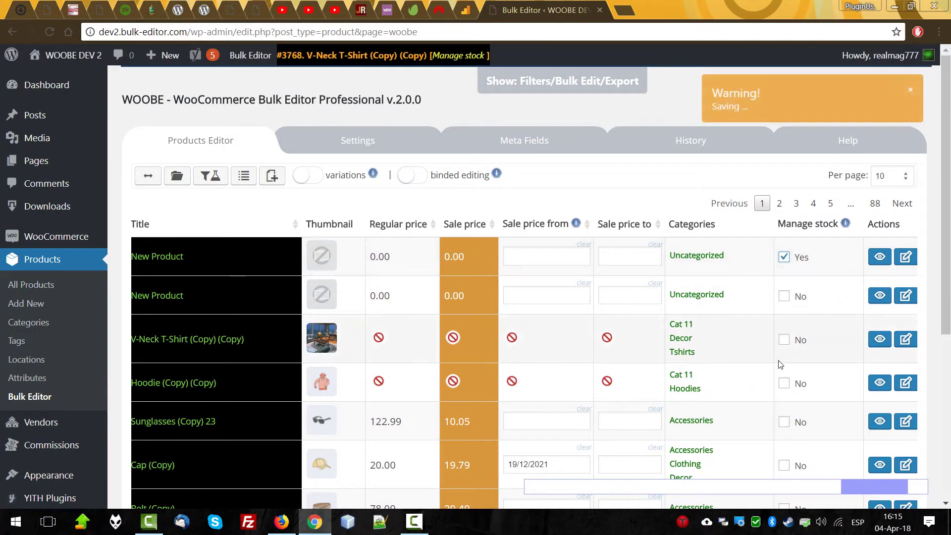
click(784, 341)
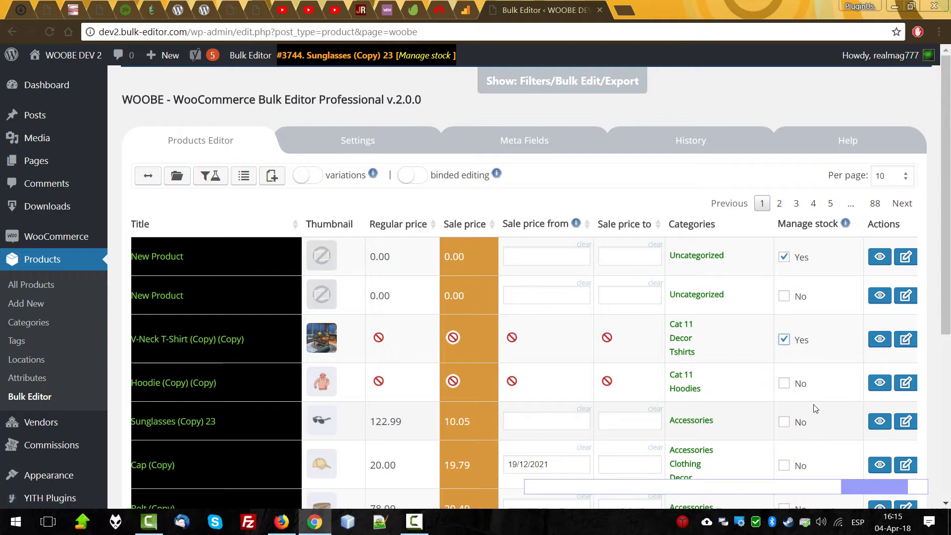
click(350, 140)
scroll(644, 312, down, 10)
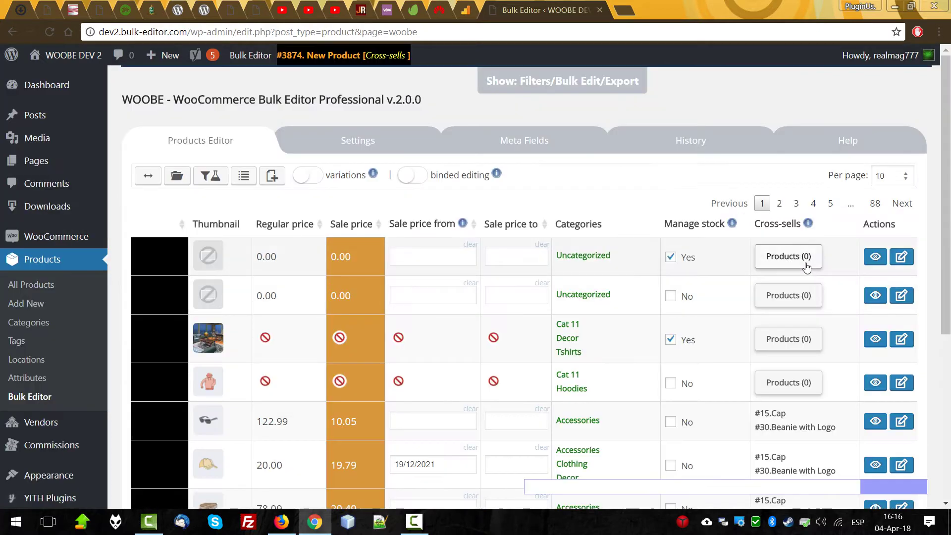
- Search 'log' in the first New Product's cross-sells, pick Beanie with Logo (#565), and apply
click(792, 258)
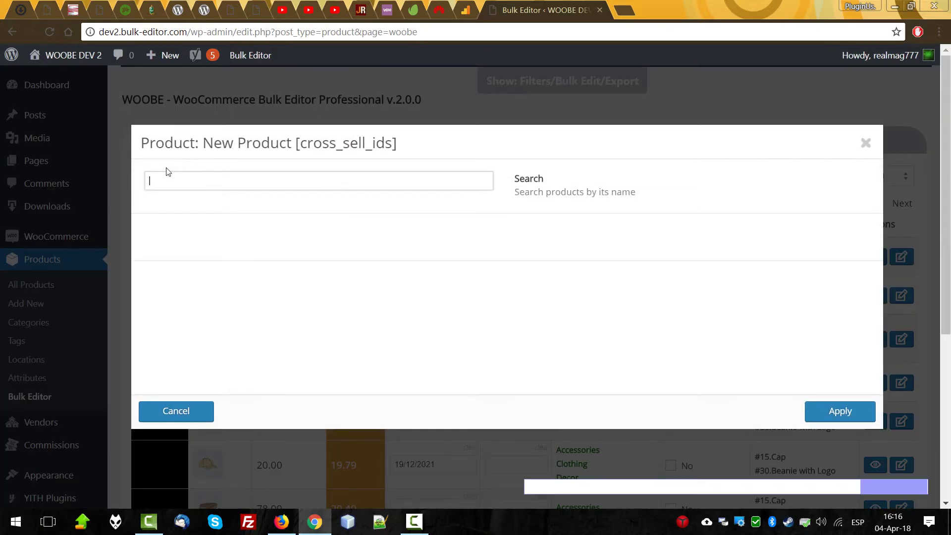
text(logo)
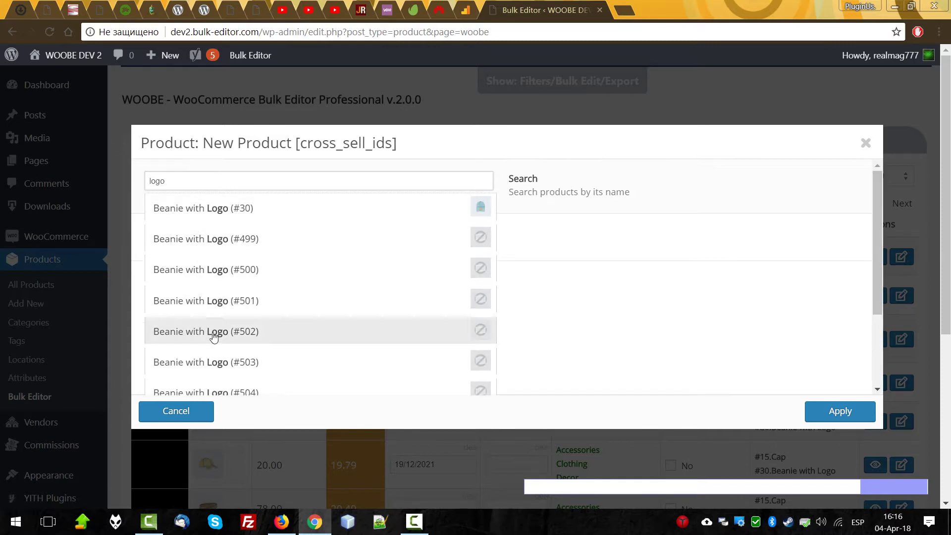
scroll(215, 341, down, 1)
scroll(223, 352, down, 1)
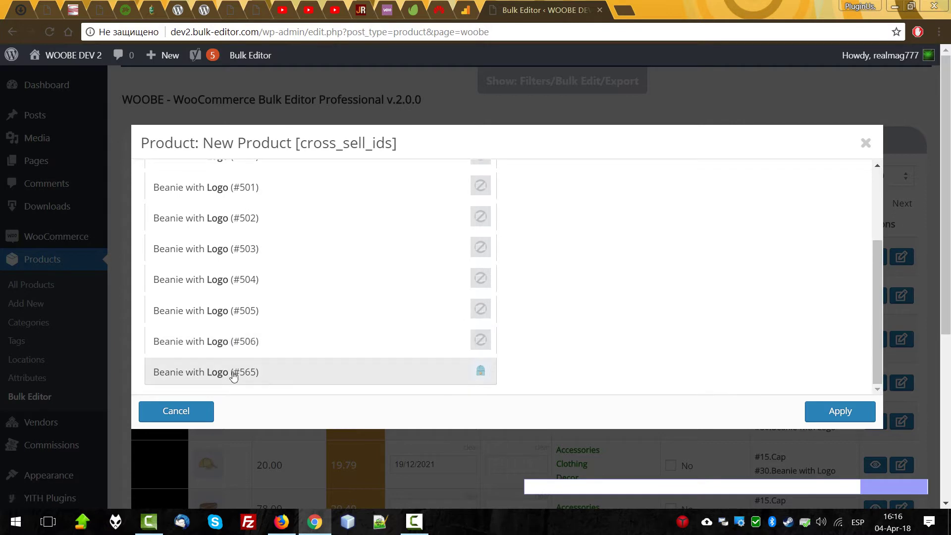
scroll(223, 216, up, 2)
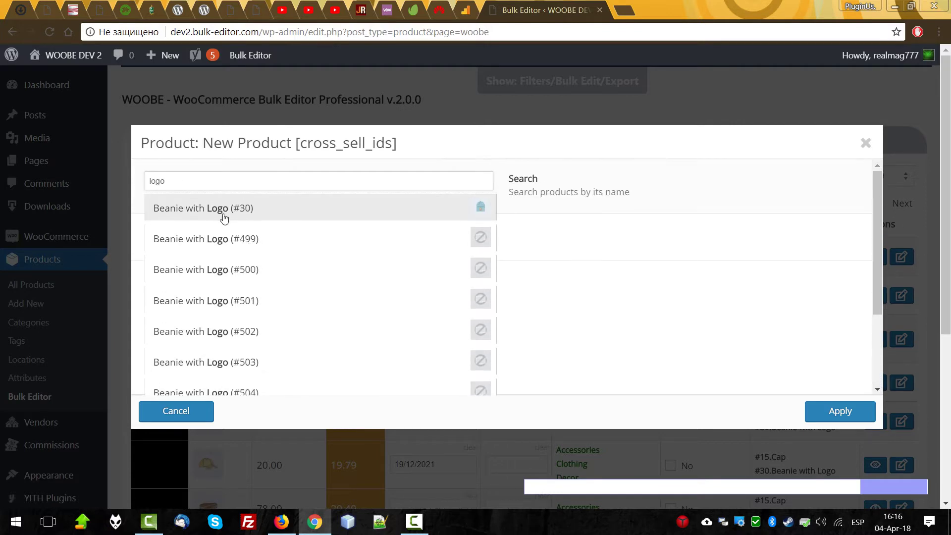
scroll(249, 347, down, 2)
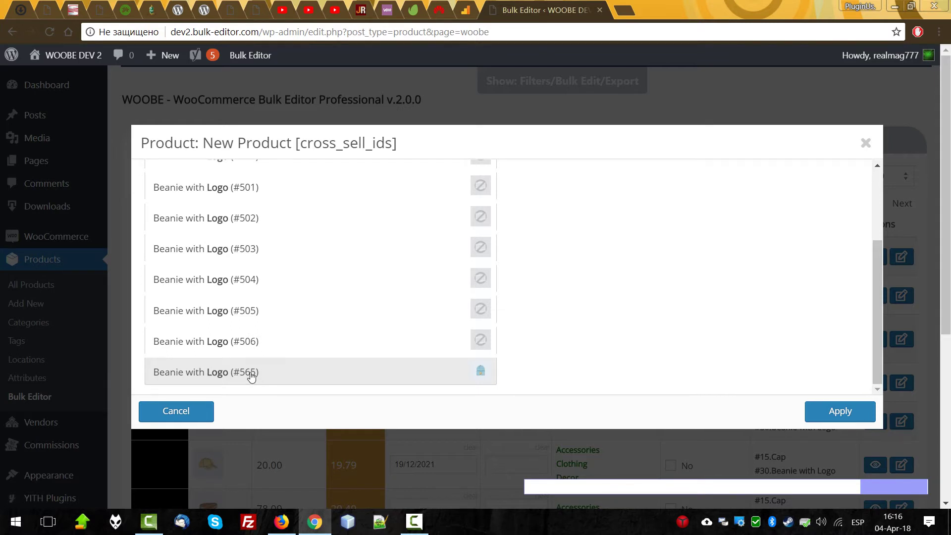
scroll(278, 322, up, 2)
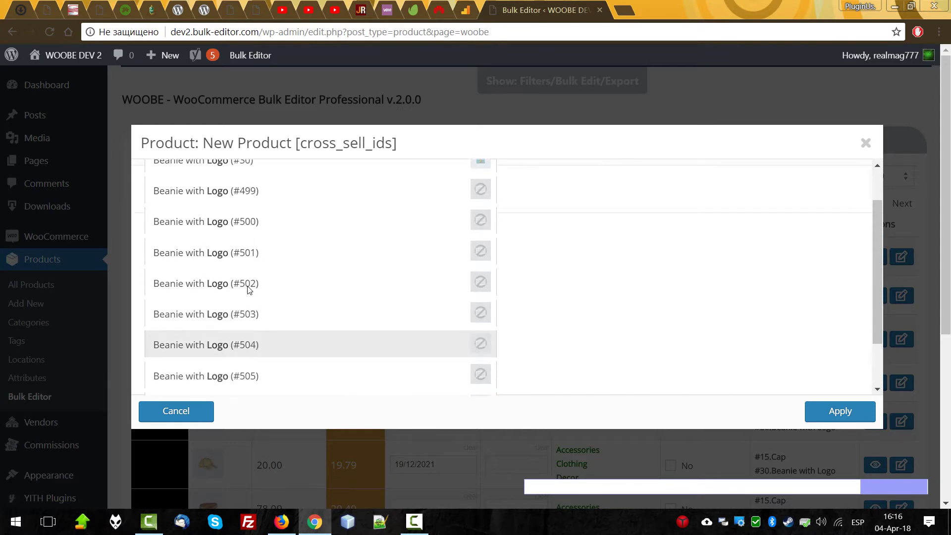
scroll(366, 352, down, 2)
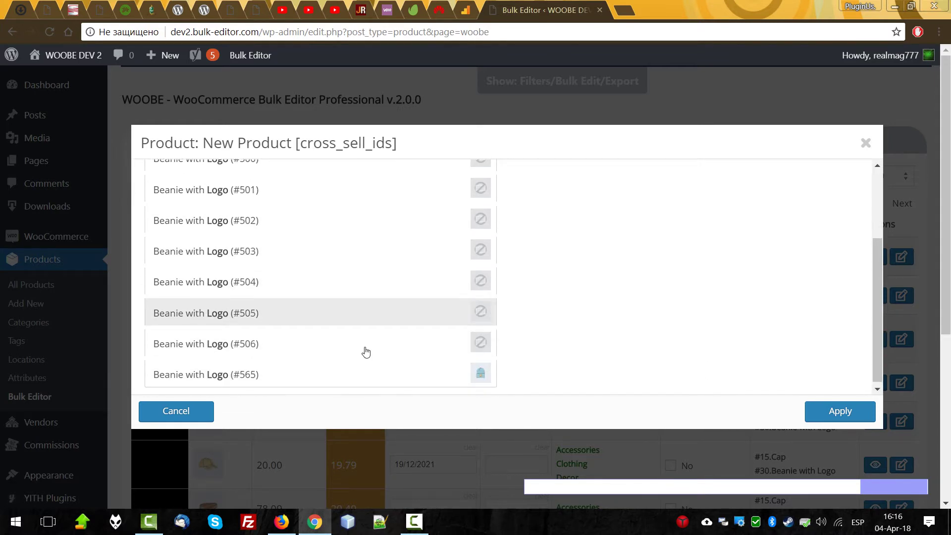
click(353, 375)
click(859, 413)
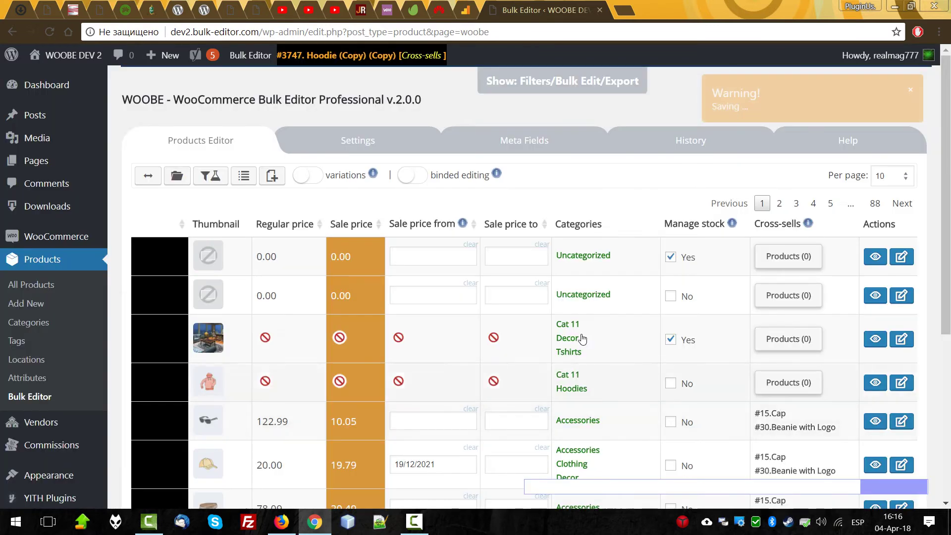
- Save all settings and review the column list showing 10 of 60 columns, including Manage stock and Cross-sells
click(394, 144)
scroll(724, 393, down, 8)
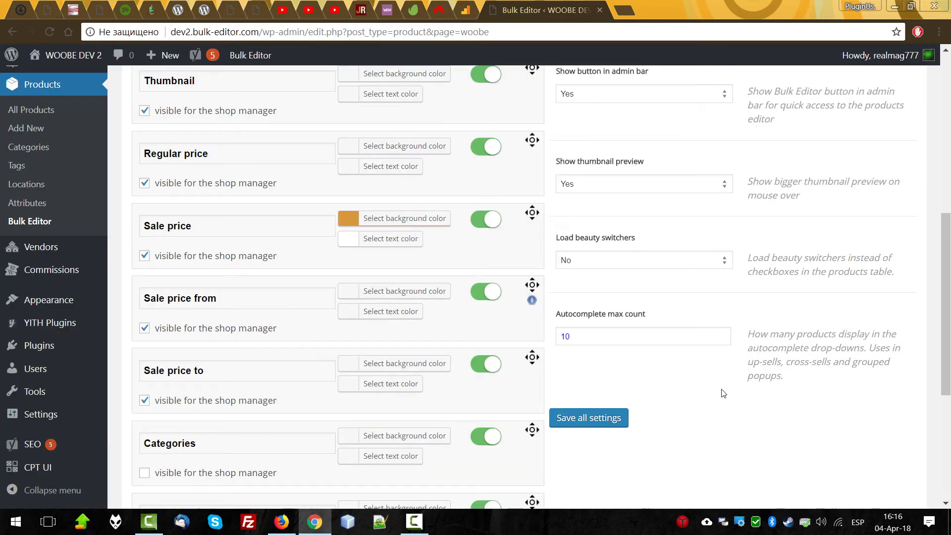
click(616, 419)
scroll(704, 276, down, 5)
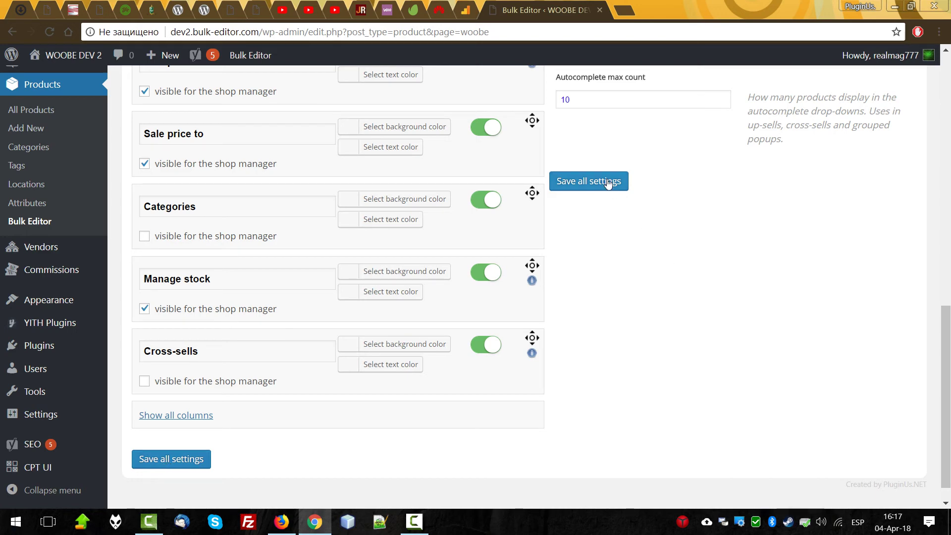
drag(947, 353, 946, 106)
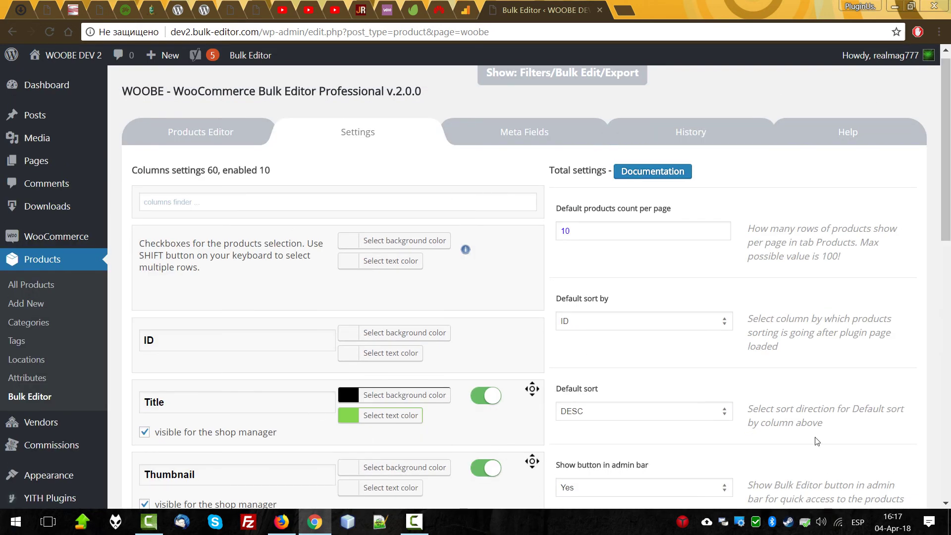
scroll(734, 316, down, 5)
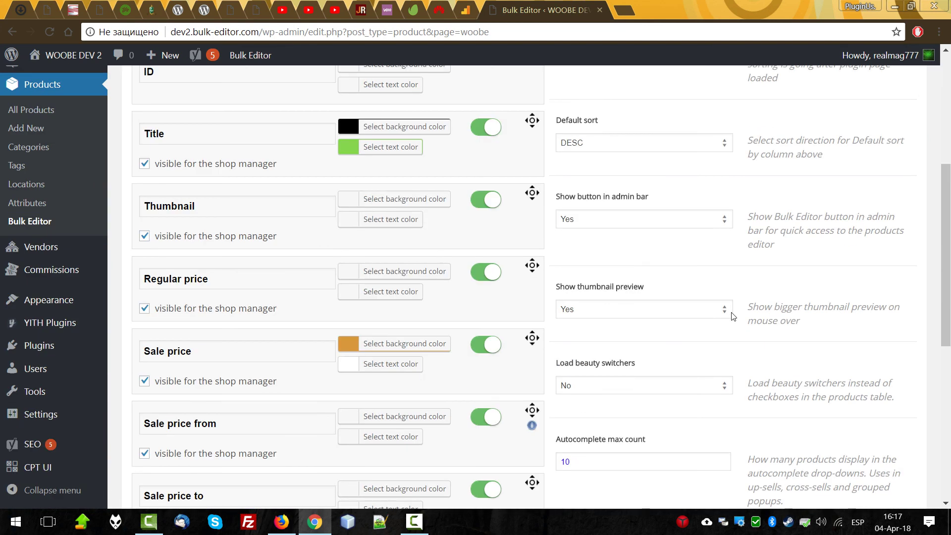